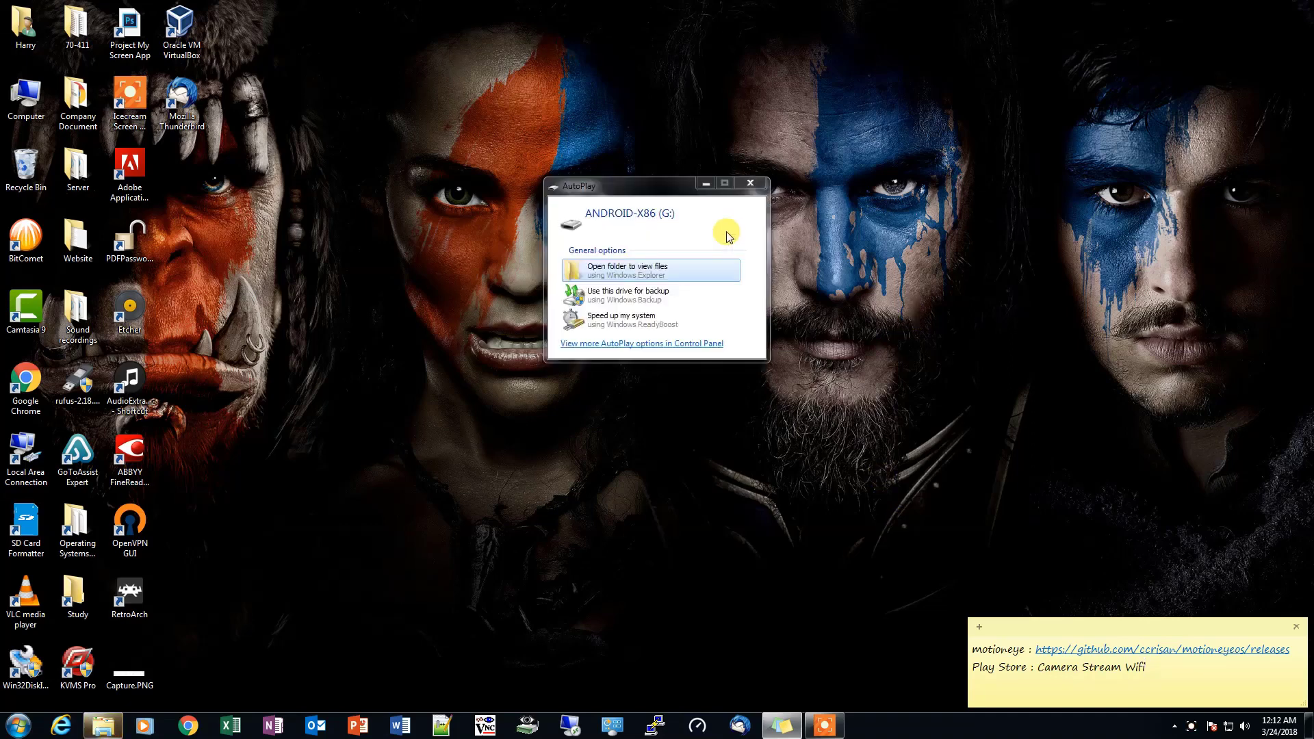
Close the AutoPlay prompt for the ANDROID-X86 (G:) card.
click(750, 182)
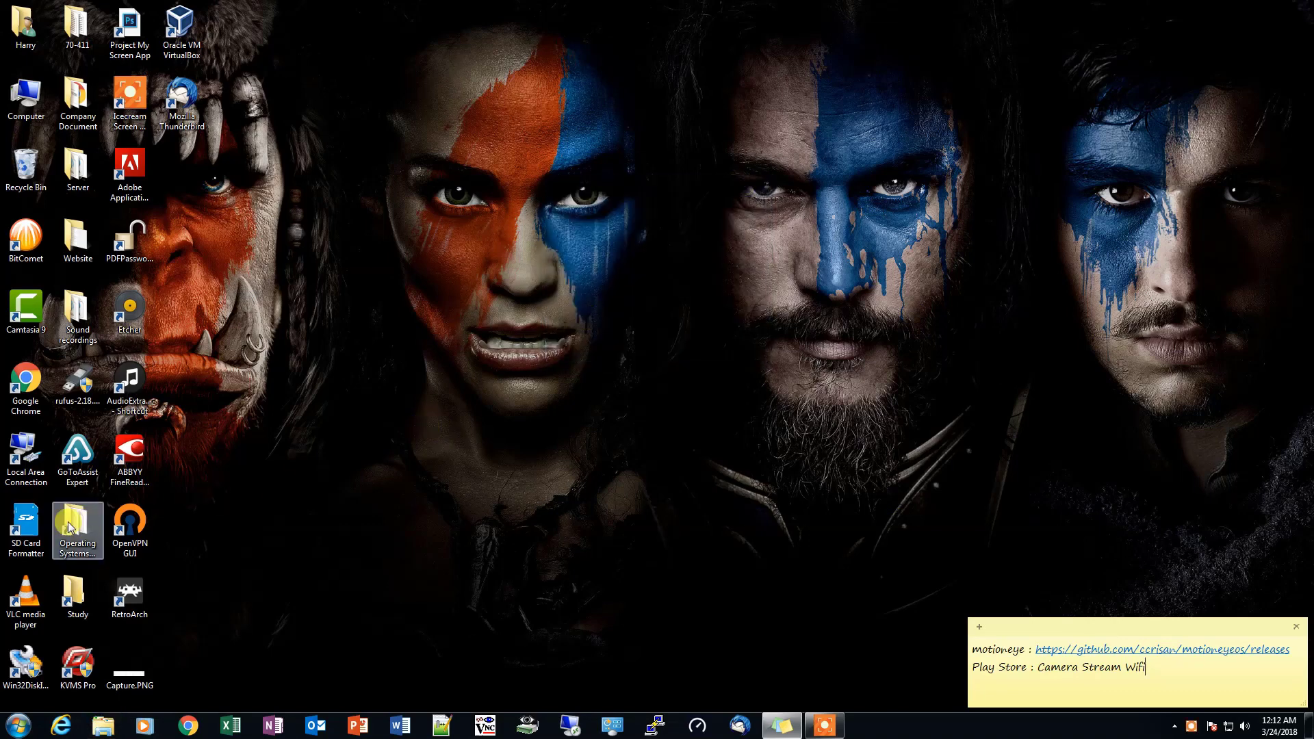
Quick-format the 1.84 GB ANDROID-X86 card to FAT16 in SD Card Formatter, then close it.
click(31, 524)
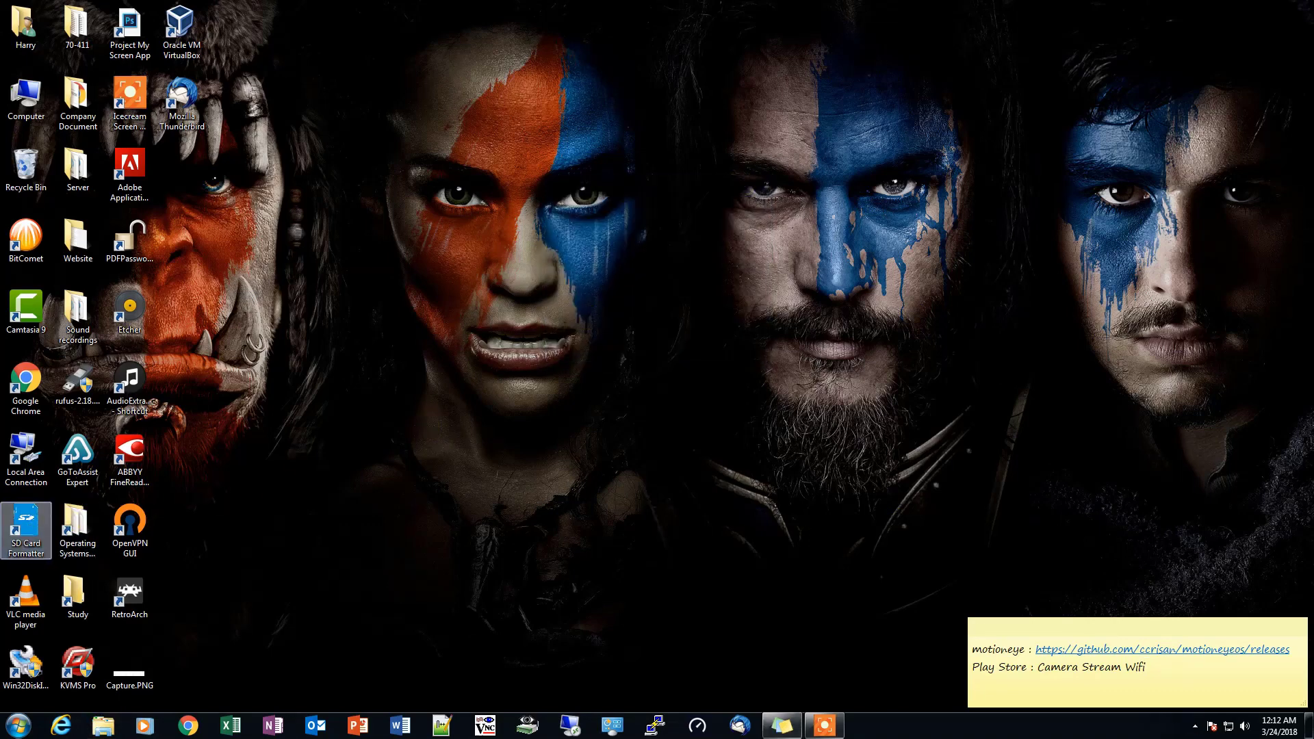
click(707, 397)
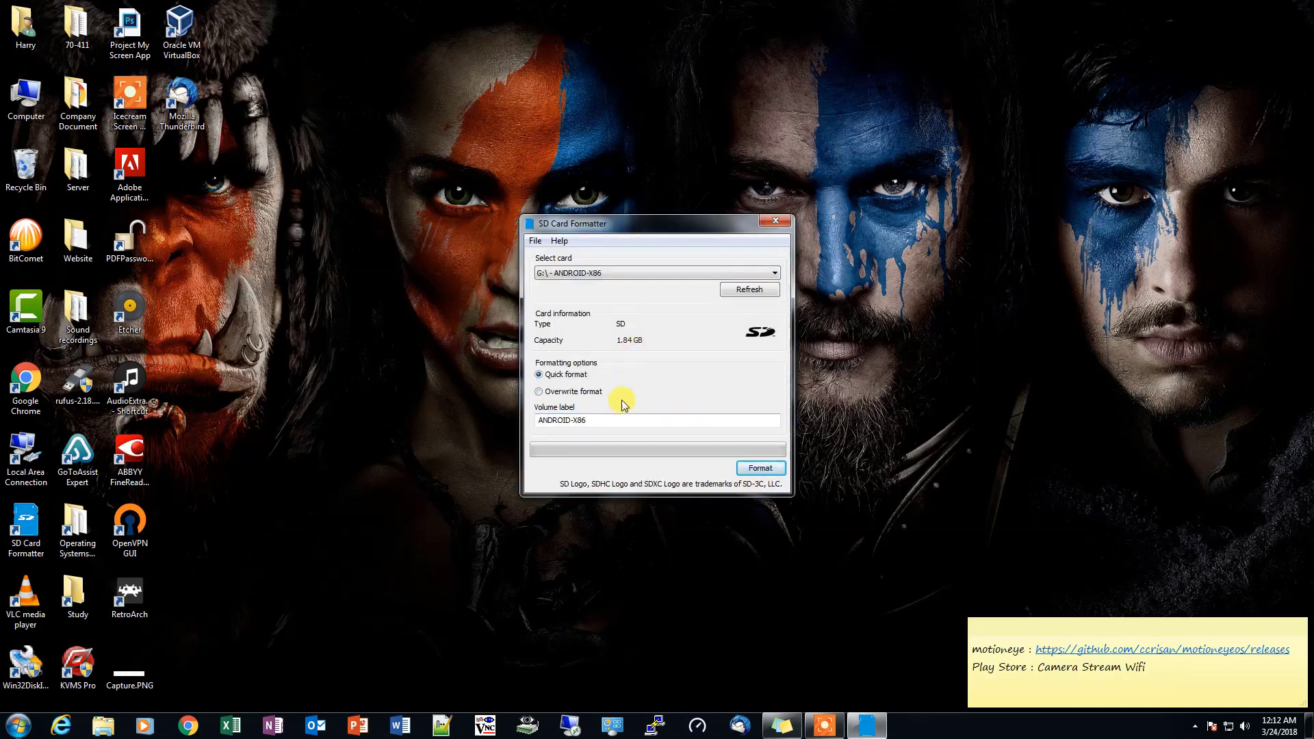
click(760, 468)
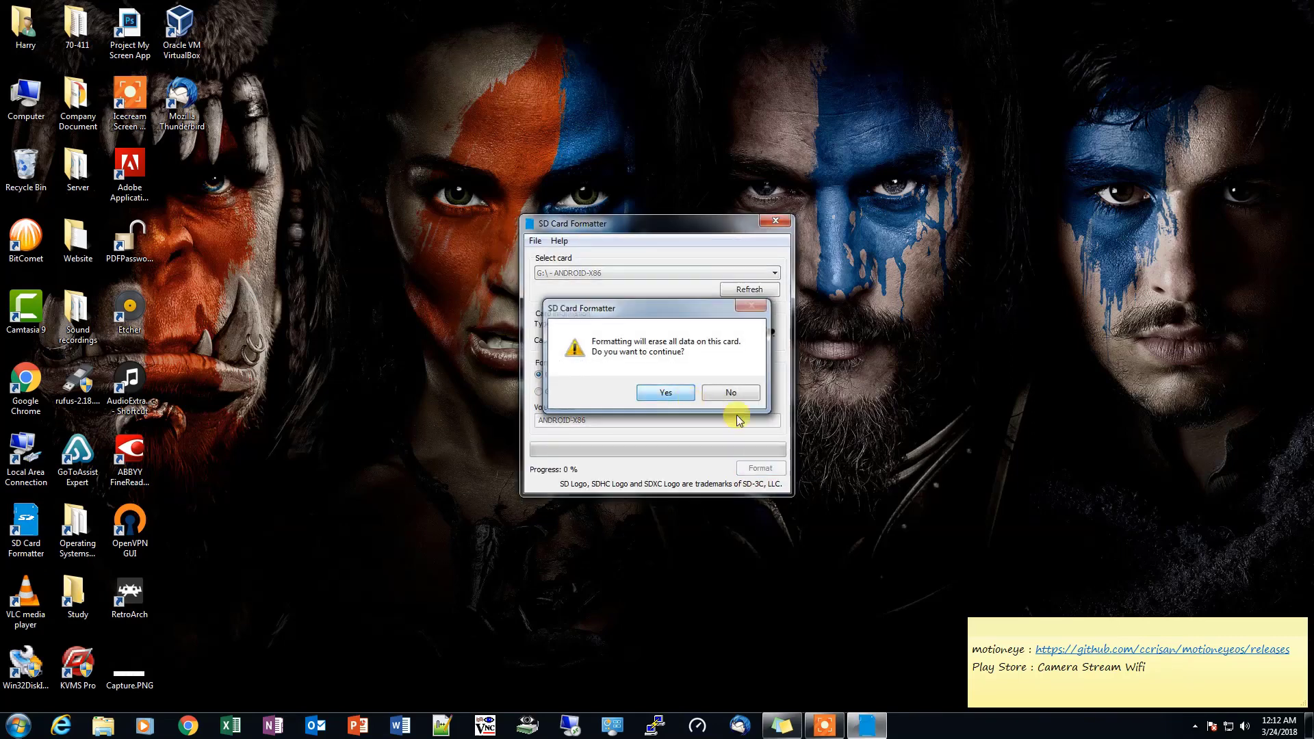
key(Return)
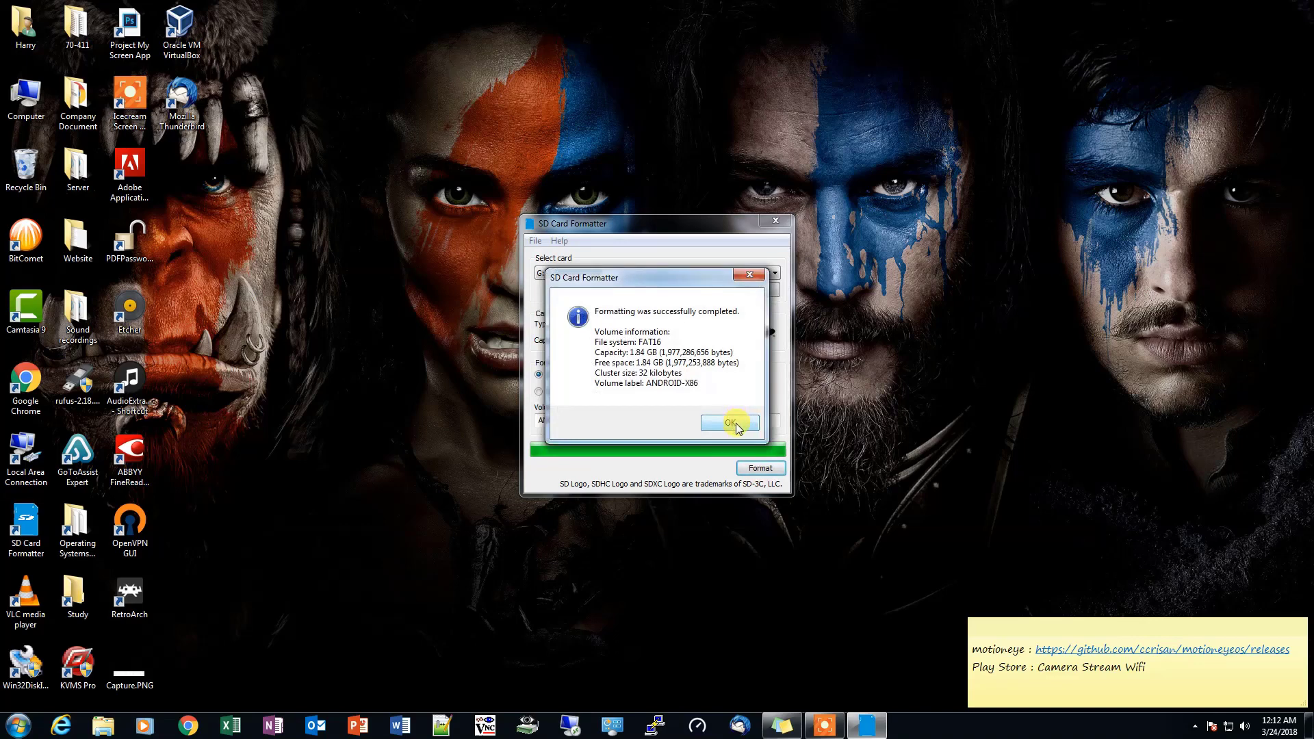
click(731, 423)
click(775, 220)
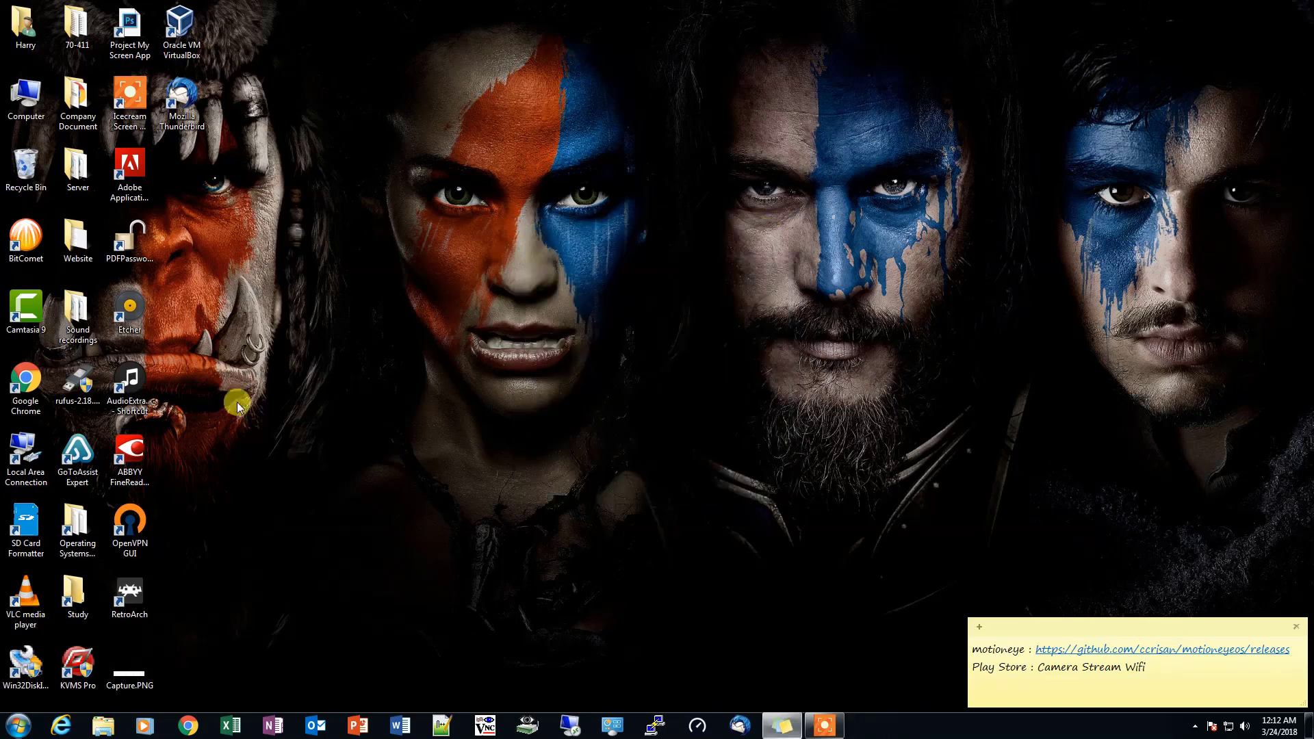
Load motioneyeos-raspberrypi3-20180224.img.gz into Etcher and start flashing it to the card.
click(137, 315)
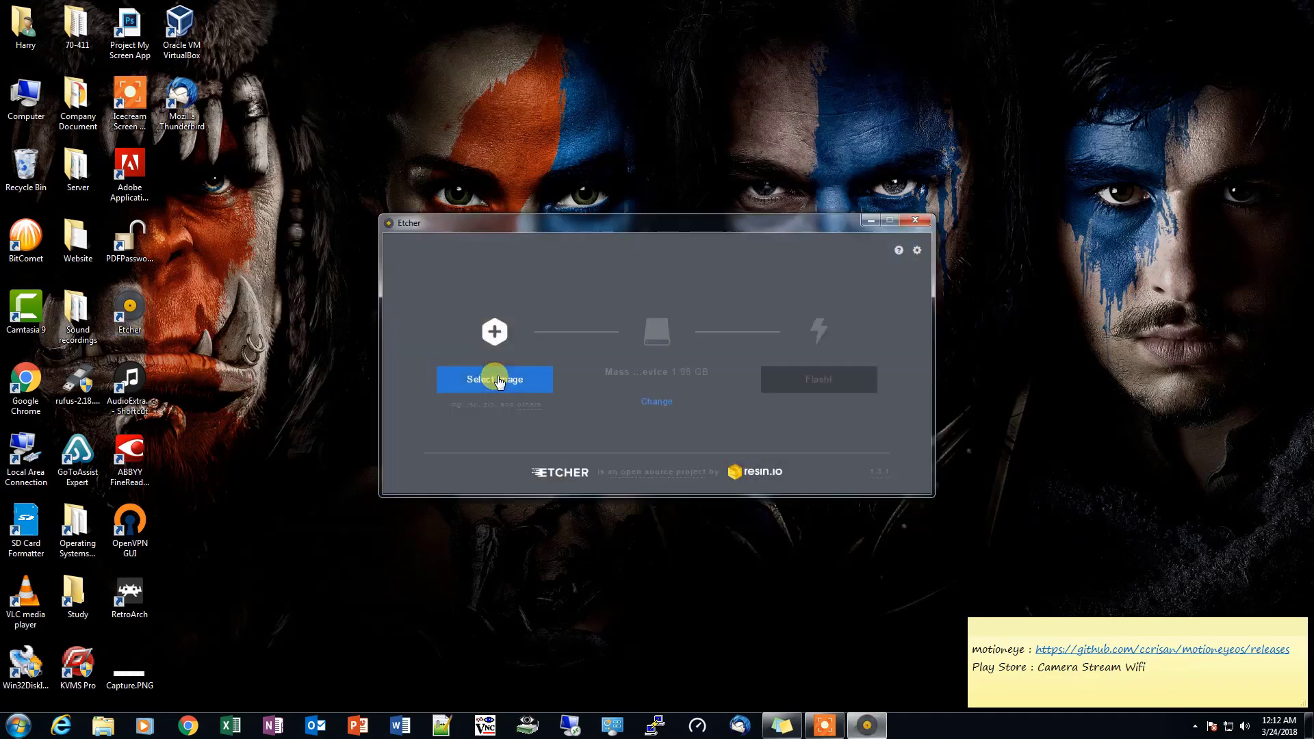
click(519, 390)
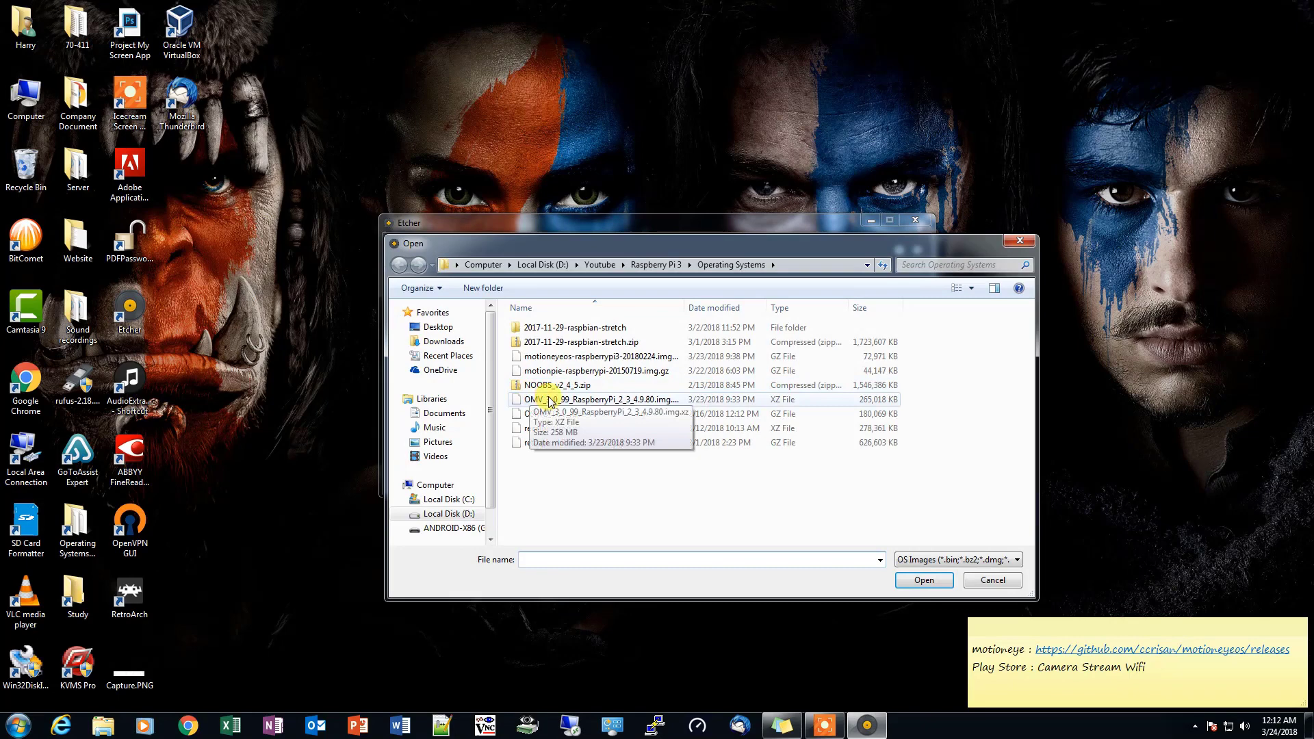
click(546, 359)
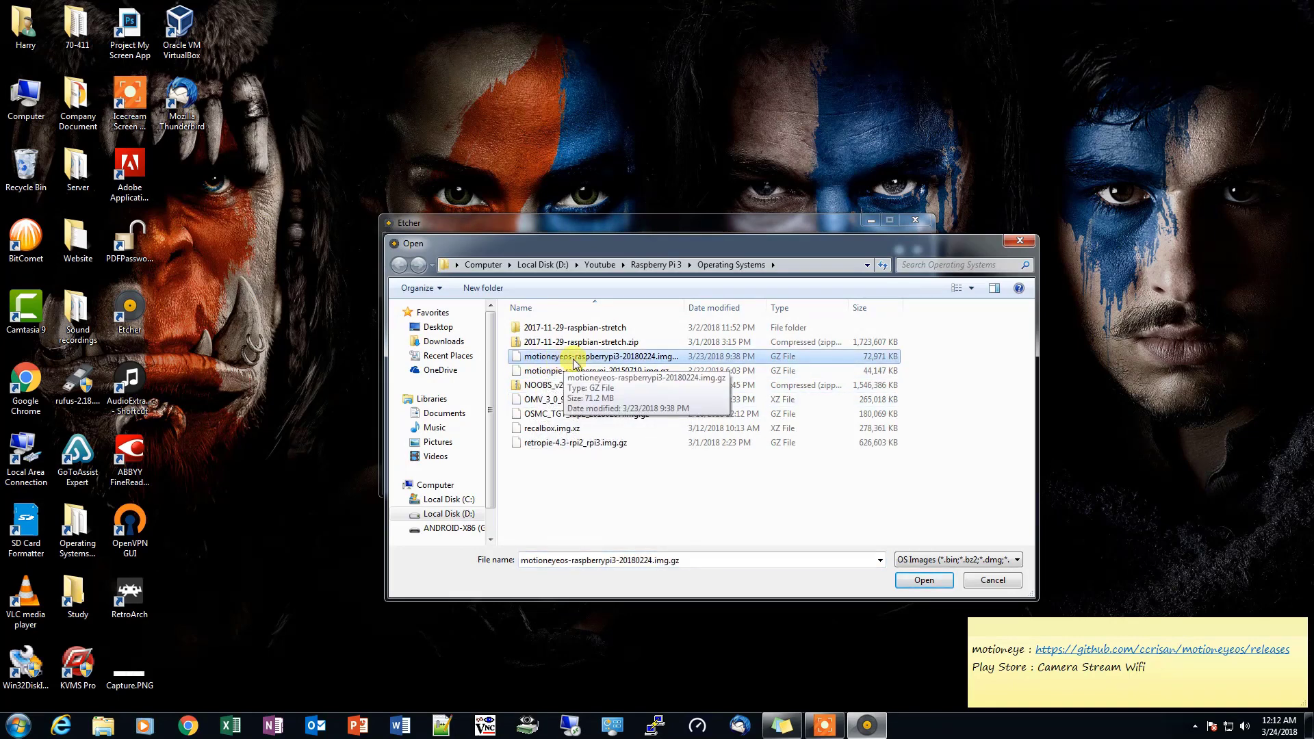
click(922, 579)
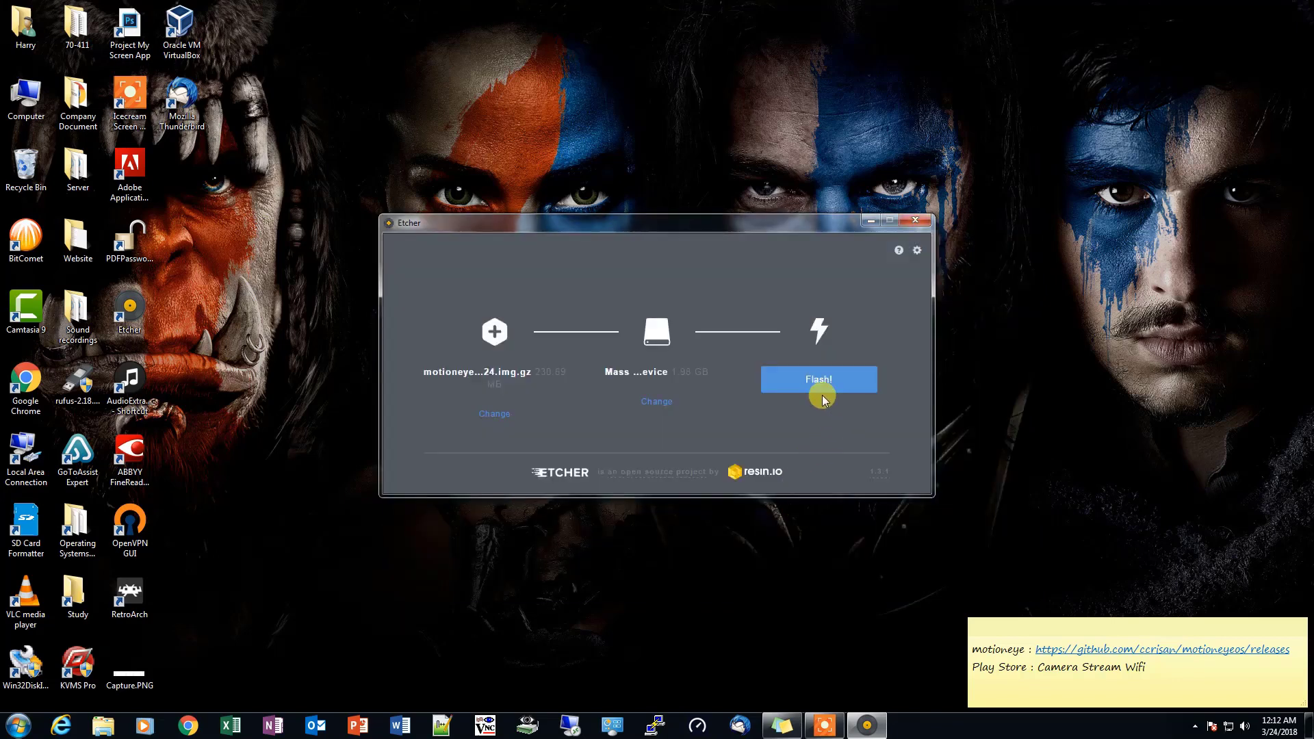
click(819, 383)
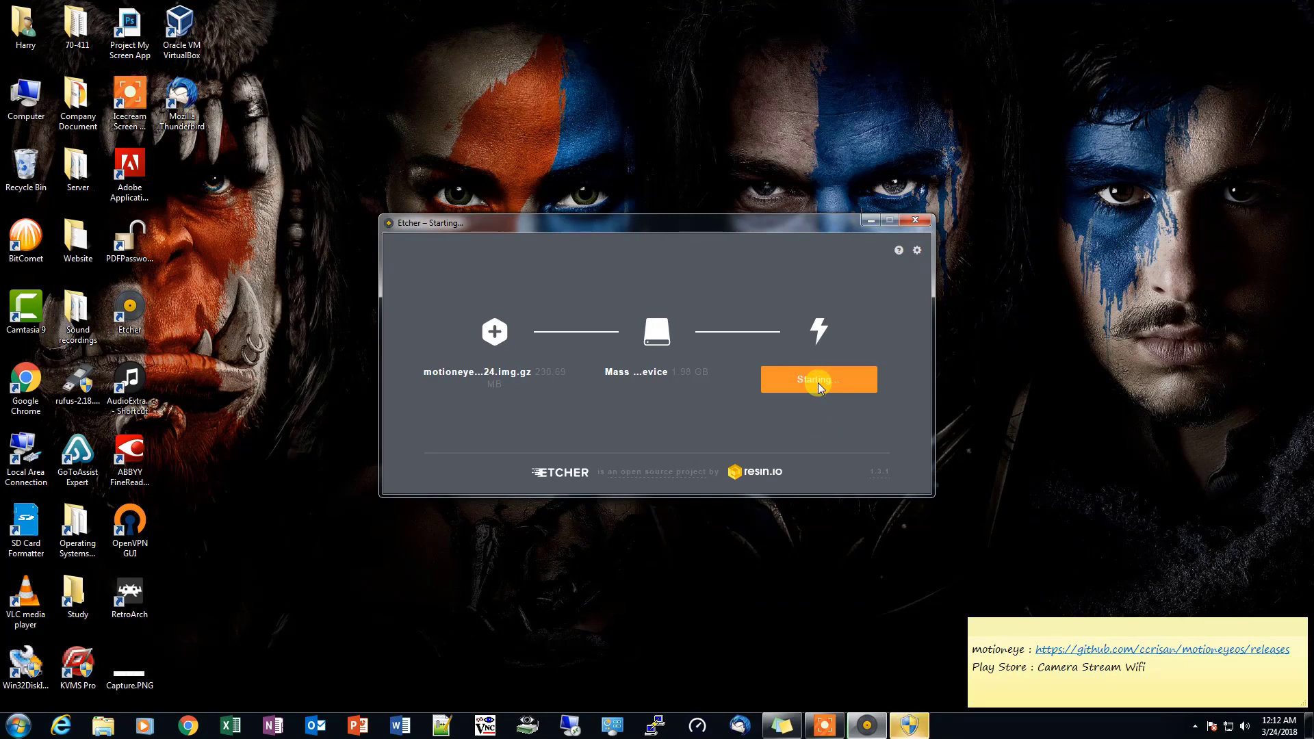
click(909, 726)
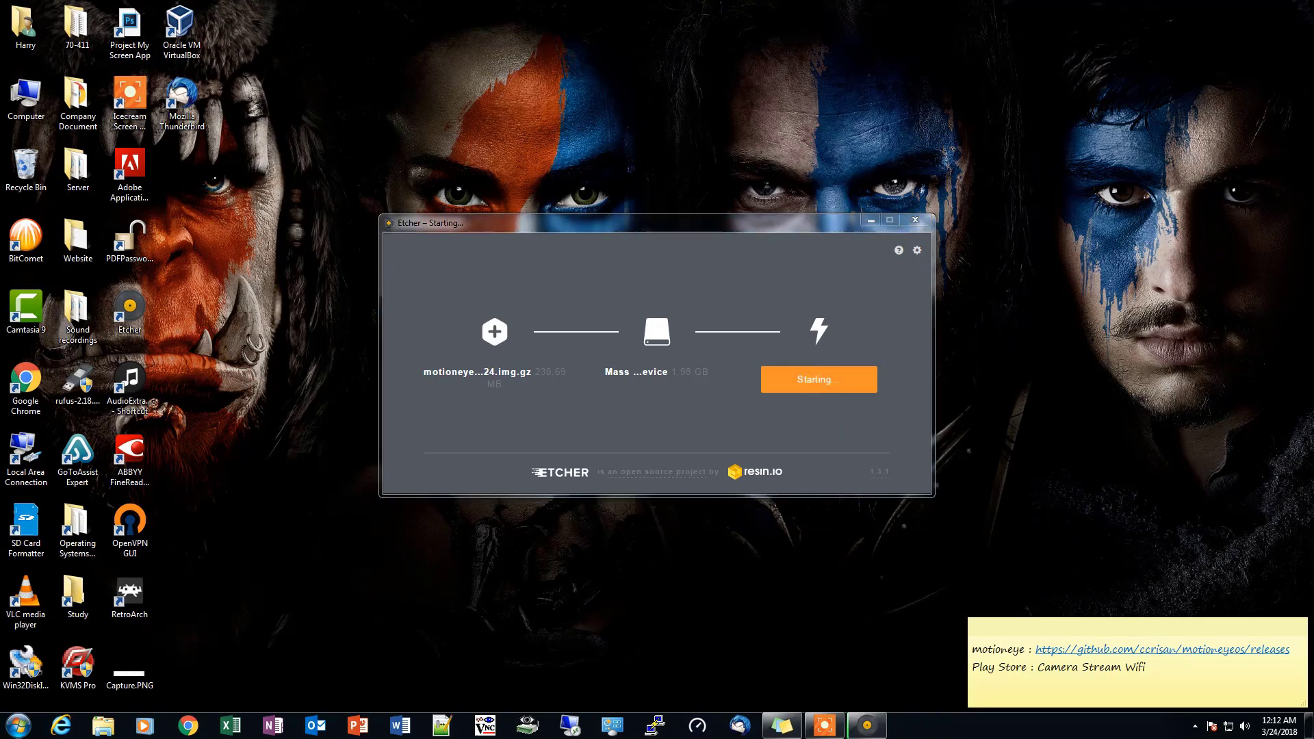
Review the motionEyeOS 20180224 release assets on GitHub via the note's link, then close Chrome.
click(1280, 649)
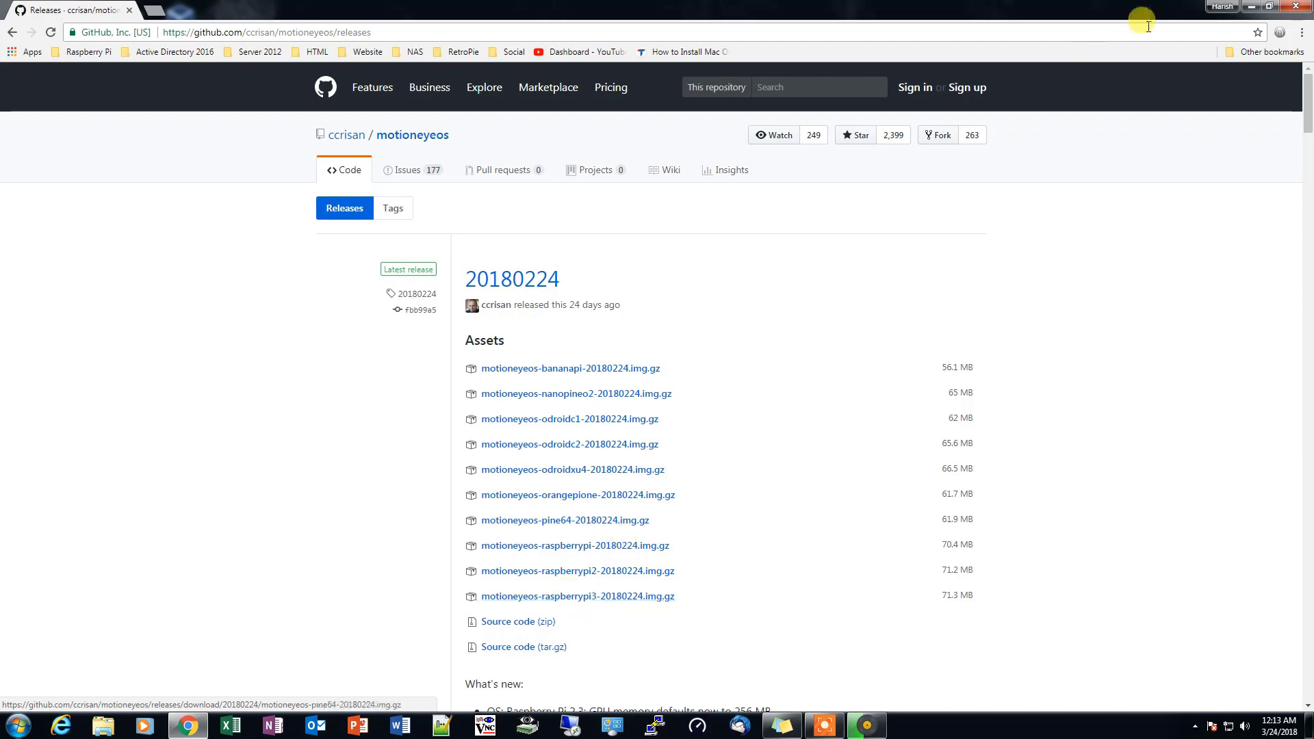
click(1307, 7)
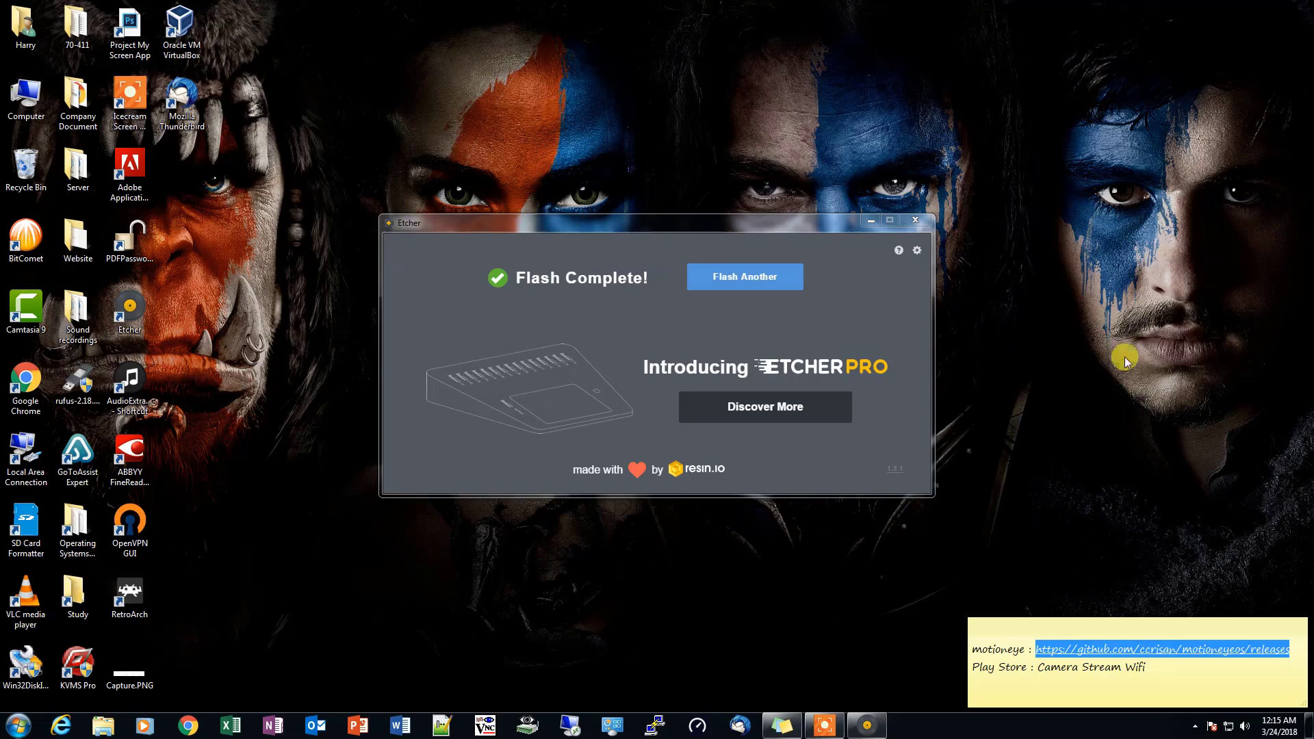
Close Etcher once it reports Flash Complete.
click(921, 221)
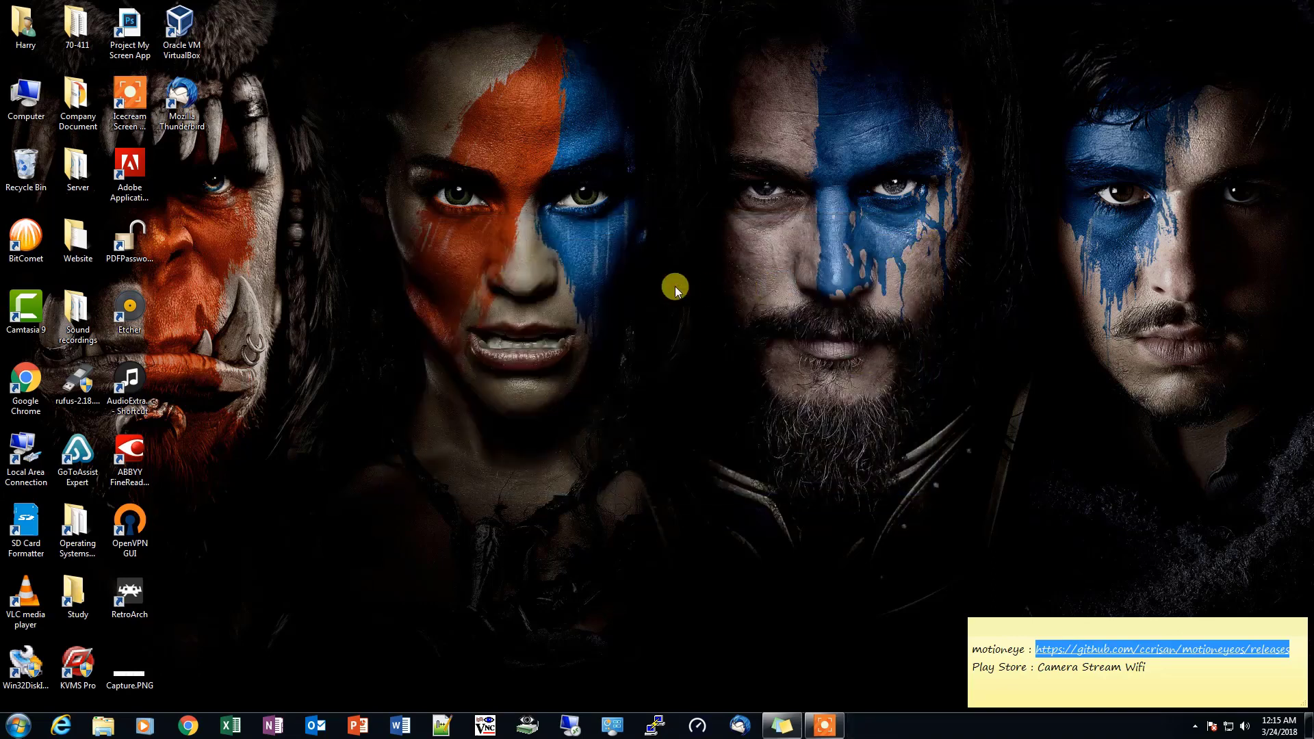
Refresh the desktop and copy 'Camera Stream Wifi' from the sticky note.
right_click(675, 286)
click(702, 326)
click(1041, 669)
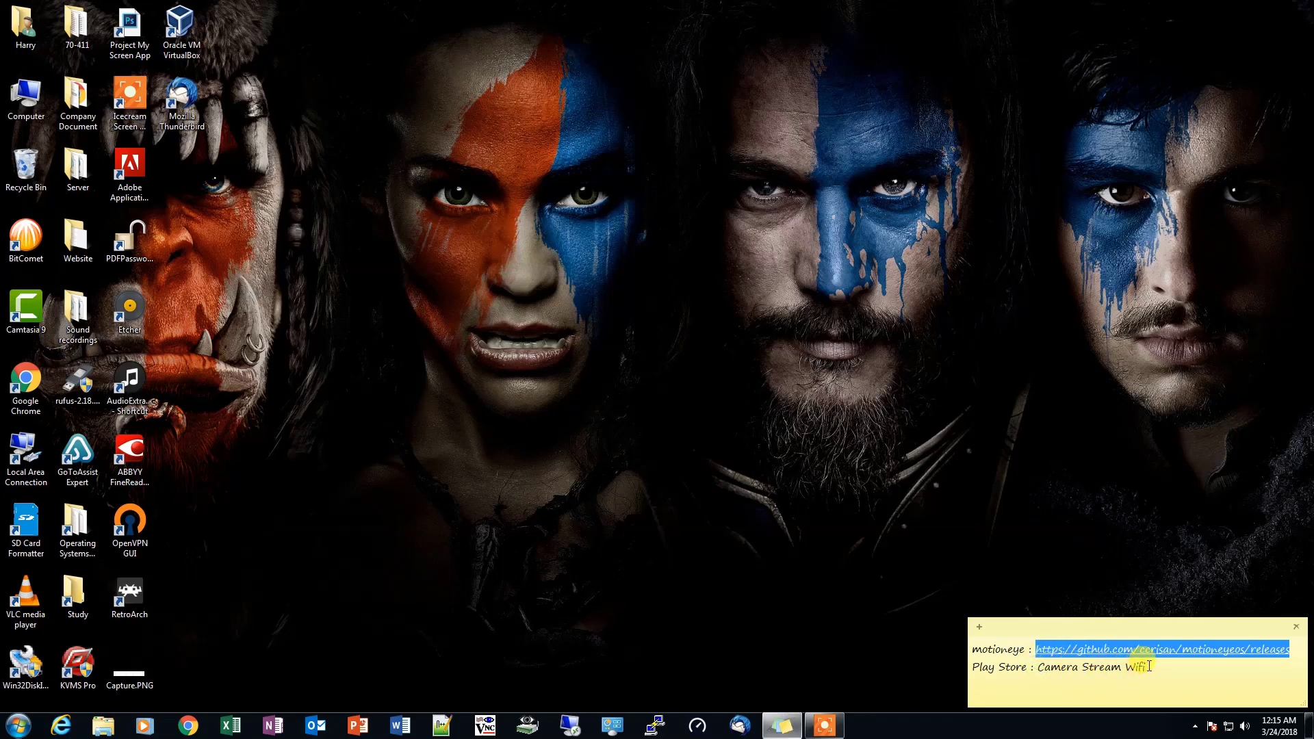
drag(1150, 666, 1049, 669)
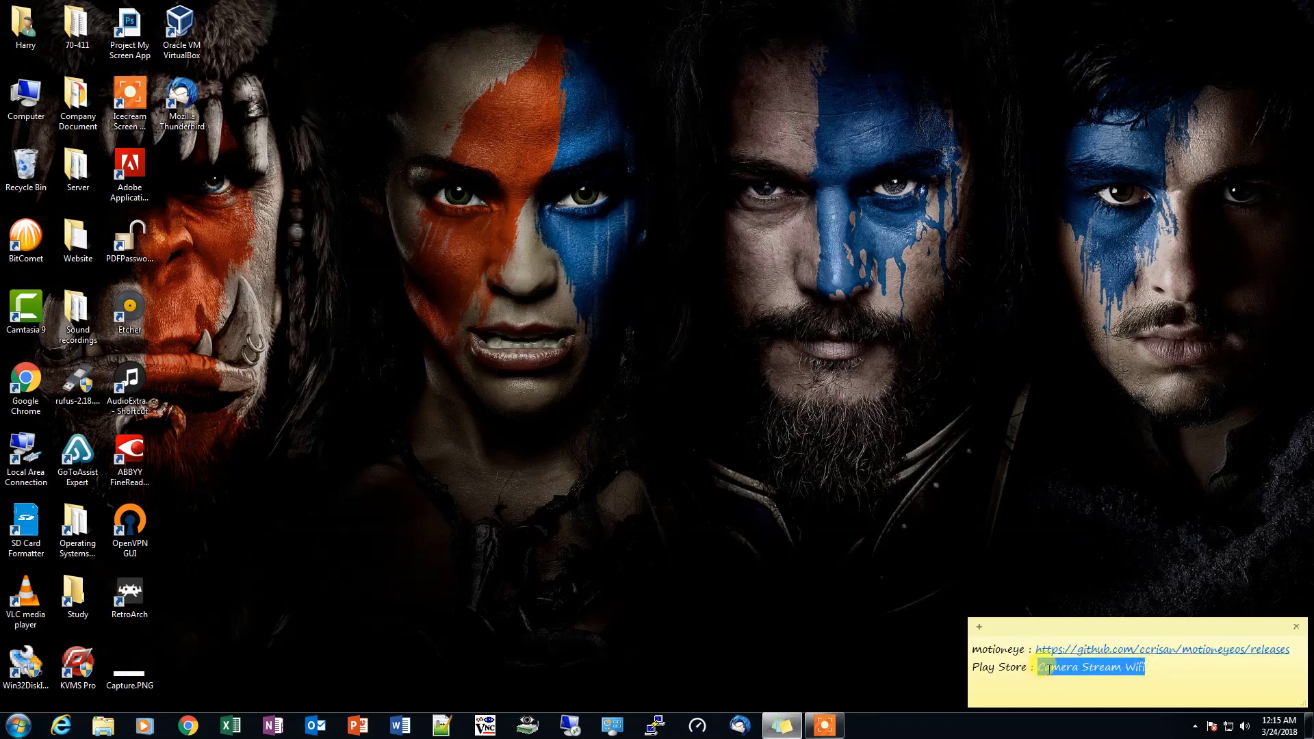
right_click(1049, 668)
click(1057, 515)
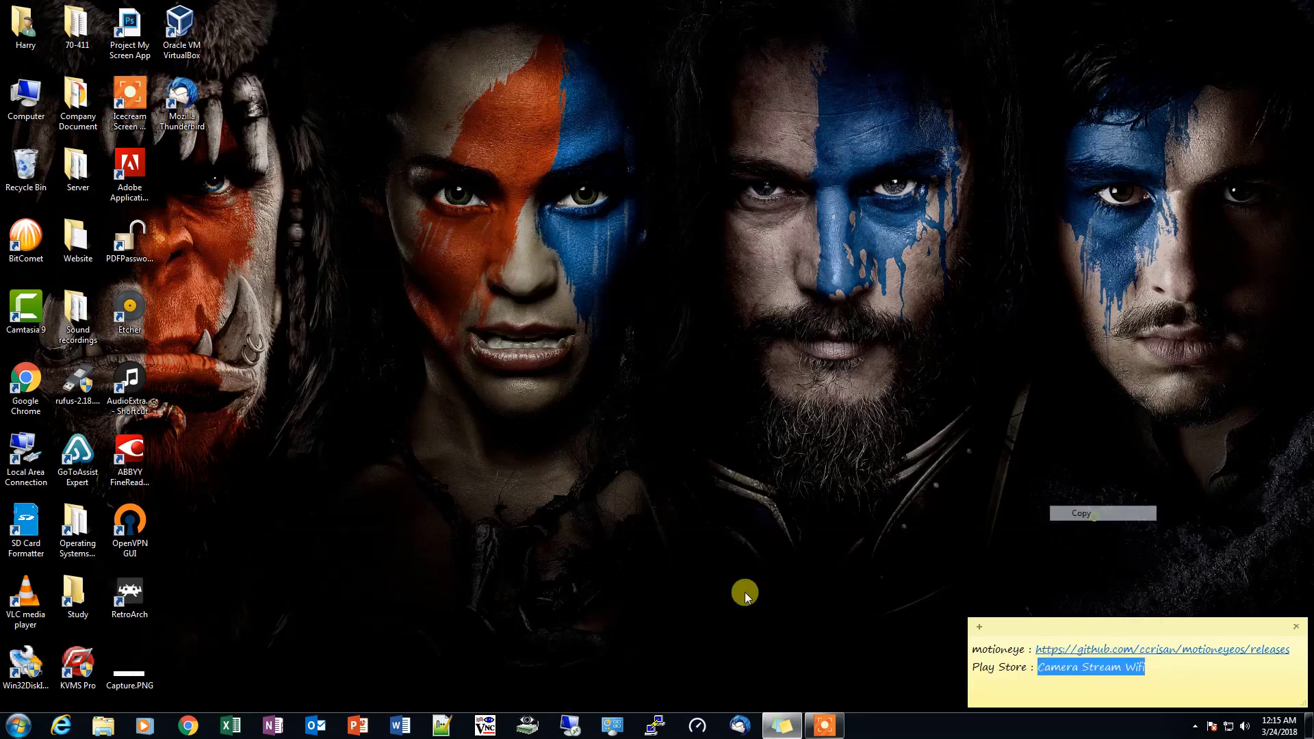
Search Google for Camera Stream Wifi, open its Google Play listing, then close Chrome.
click(189, 726)
right_click(281, 31)
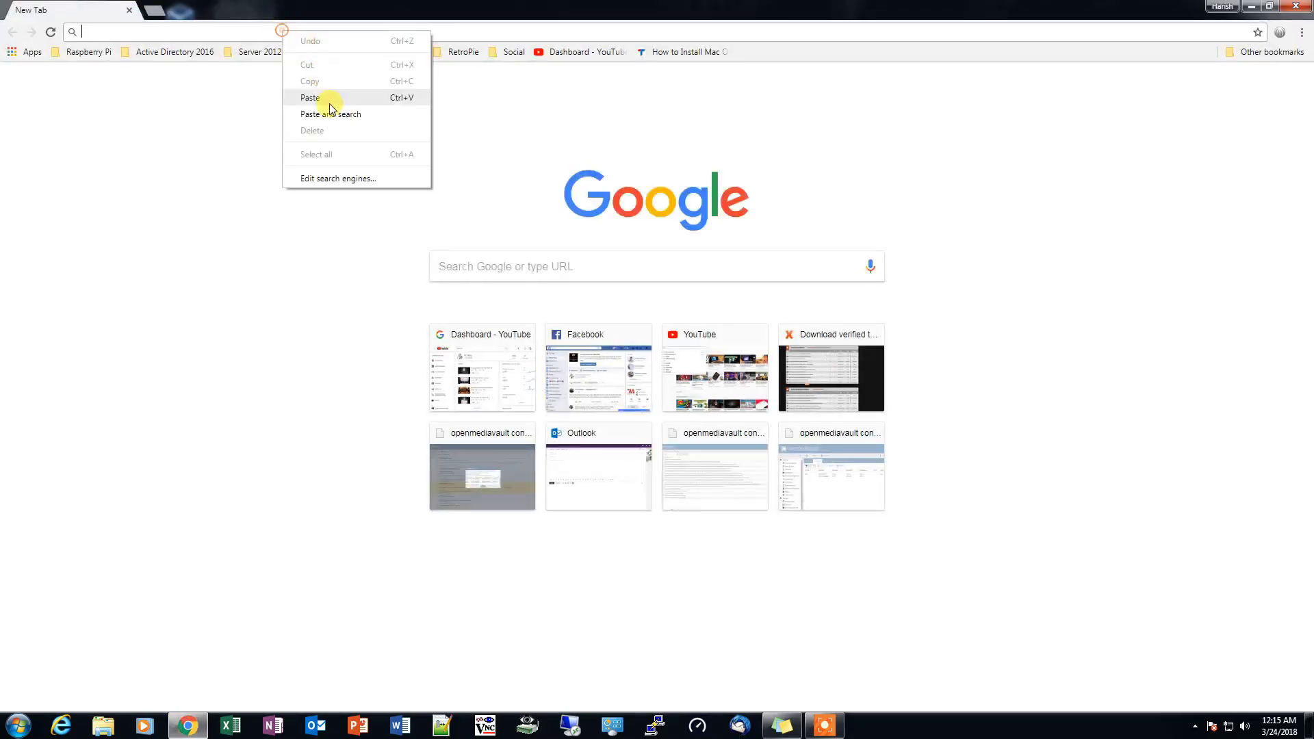
click(331, 111)
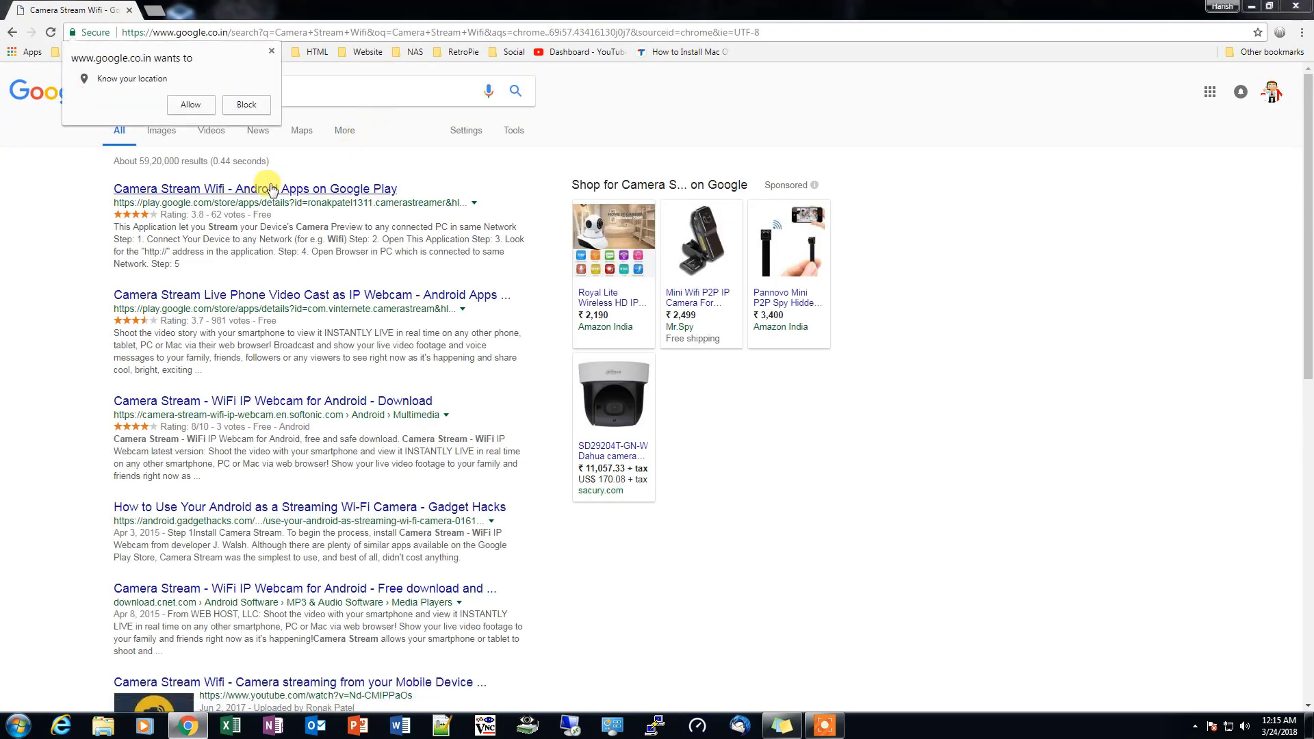
click(331, 193)
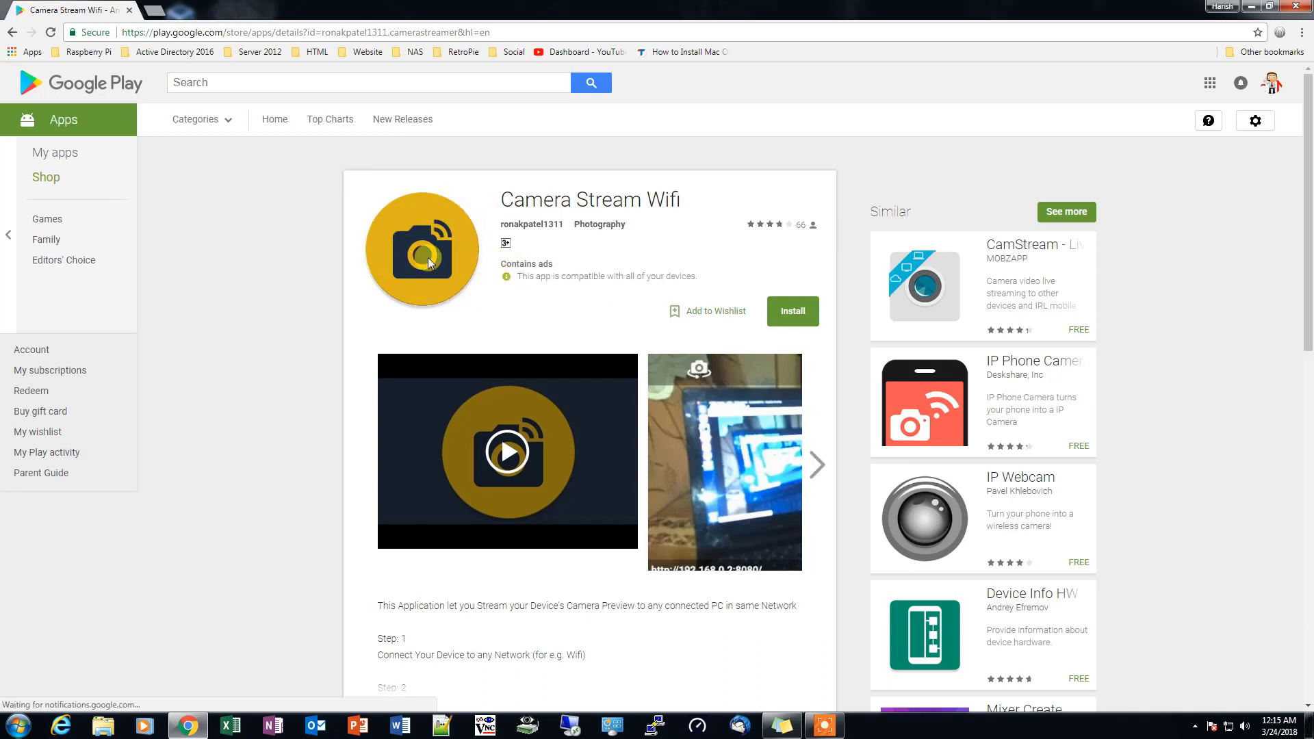
click(1293, 9)
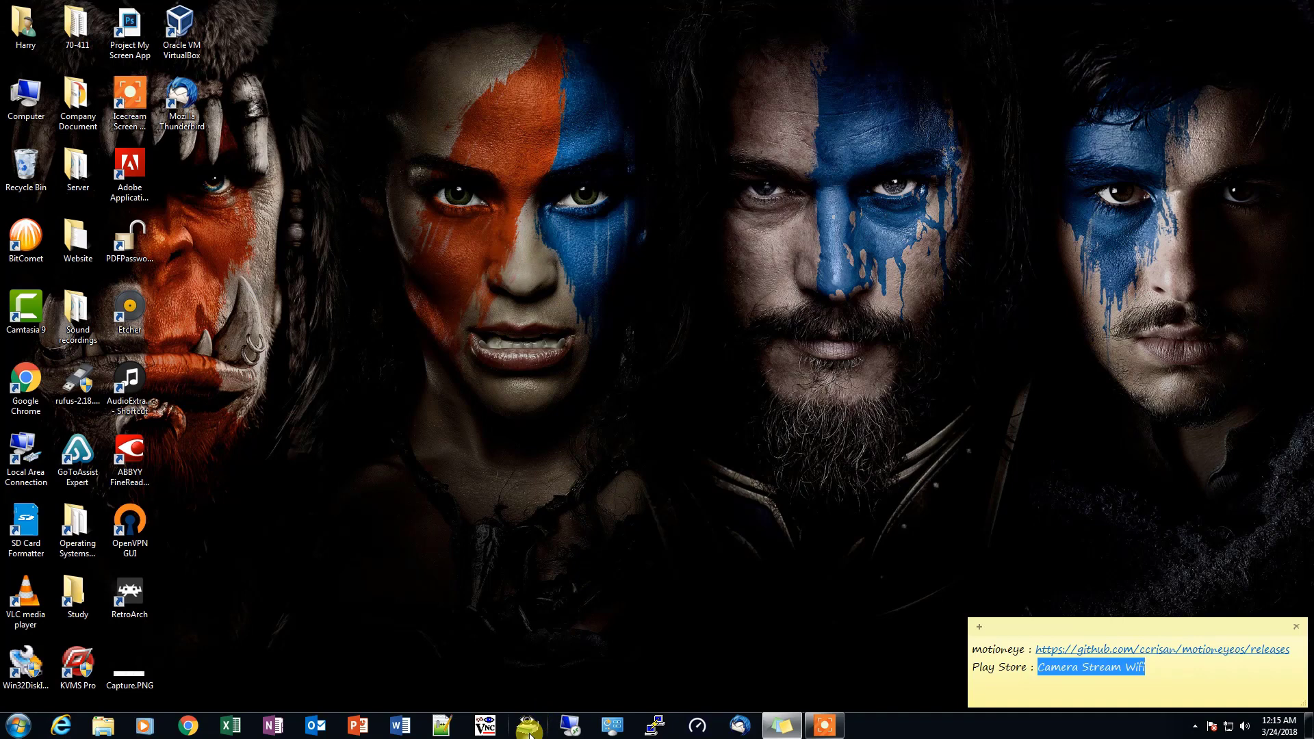
Scan with Wireless Network Watcher, pick MEYE-BCF4DA5B at 192.168.1.75, then return to Chrome.
click(528, 731)
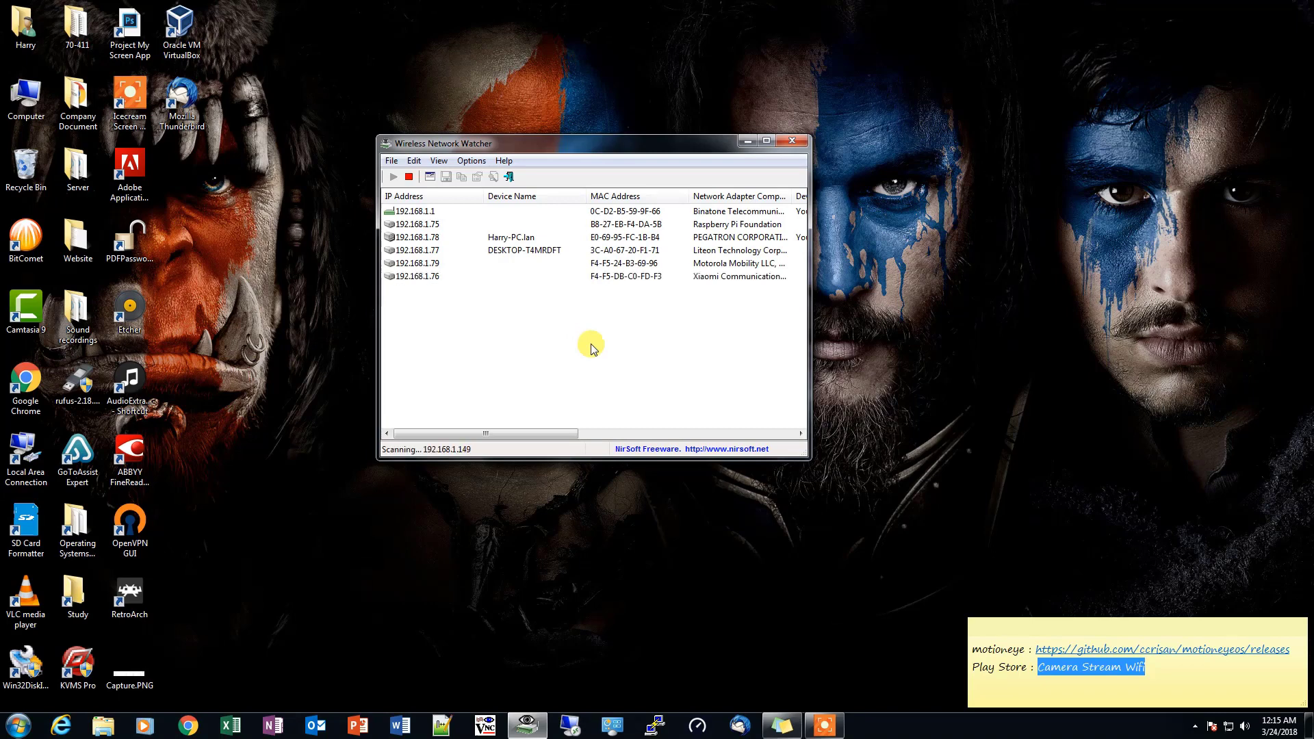
click(419, 226)
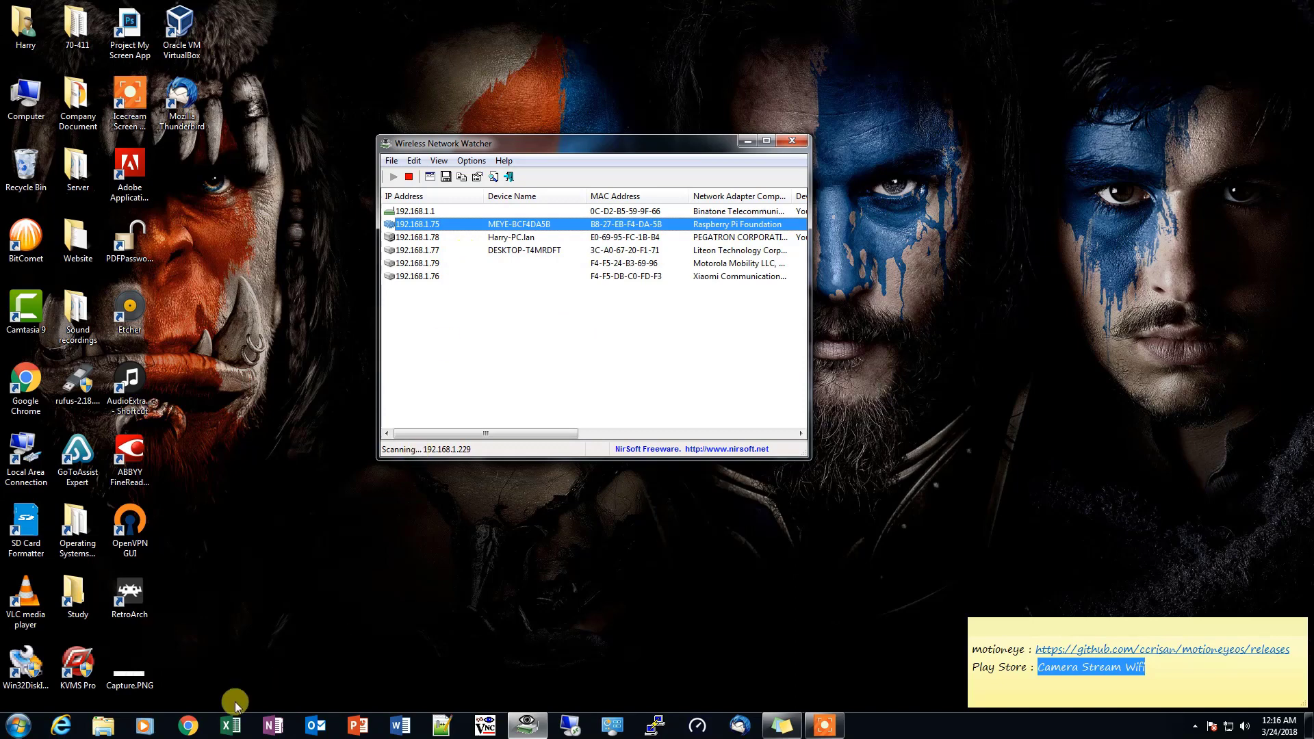
click(199, 724)
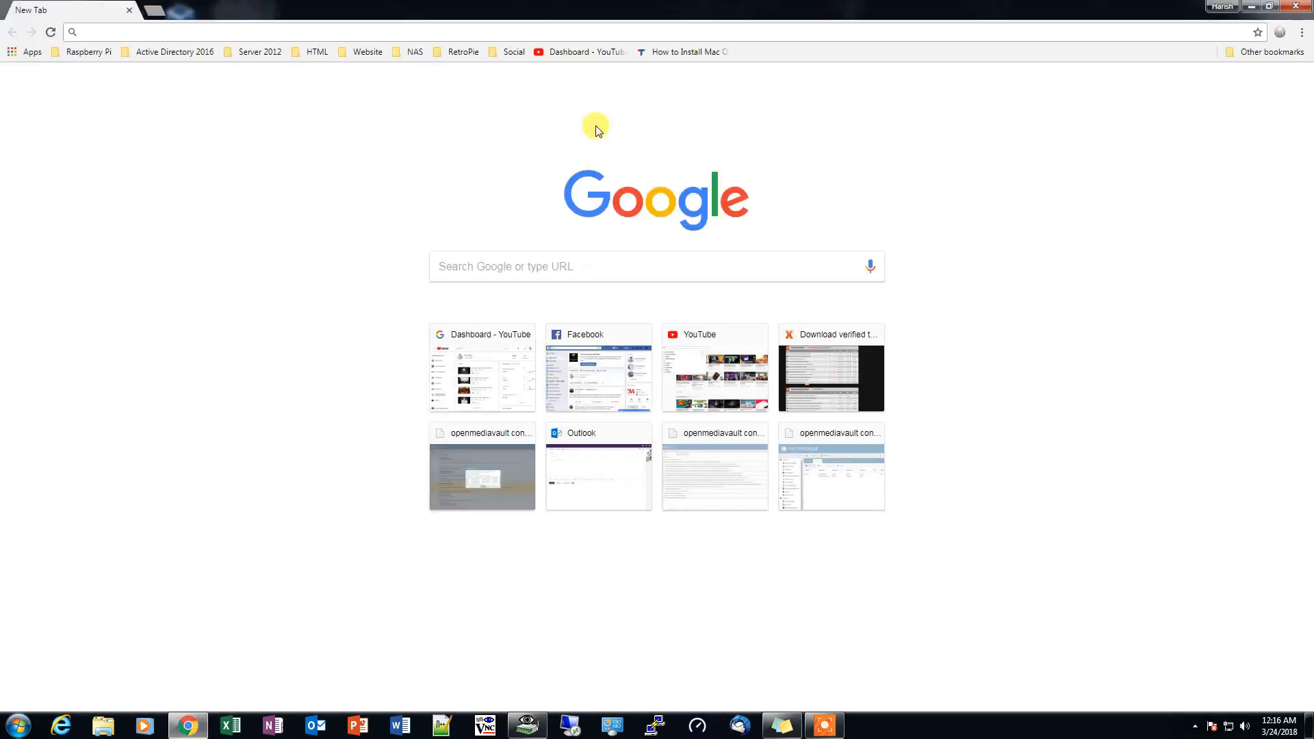
Browse to 192.168.1.75 and log in to motionEye as admin with an empty password.
text(192.168.1.1)
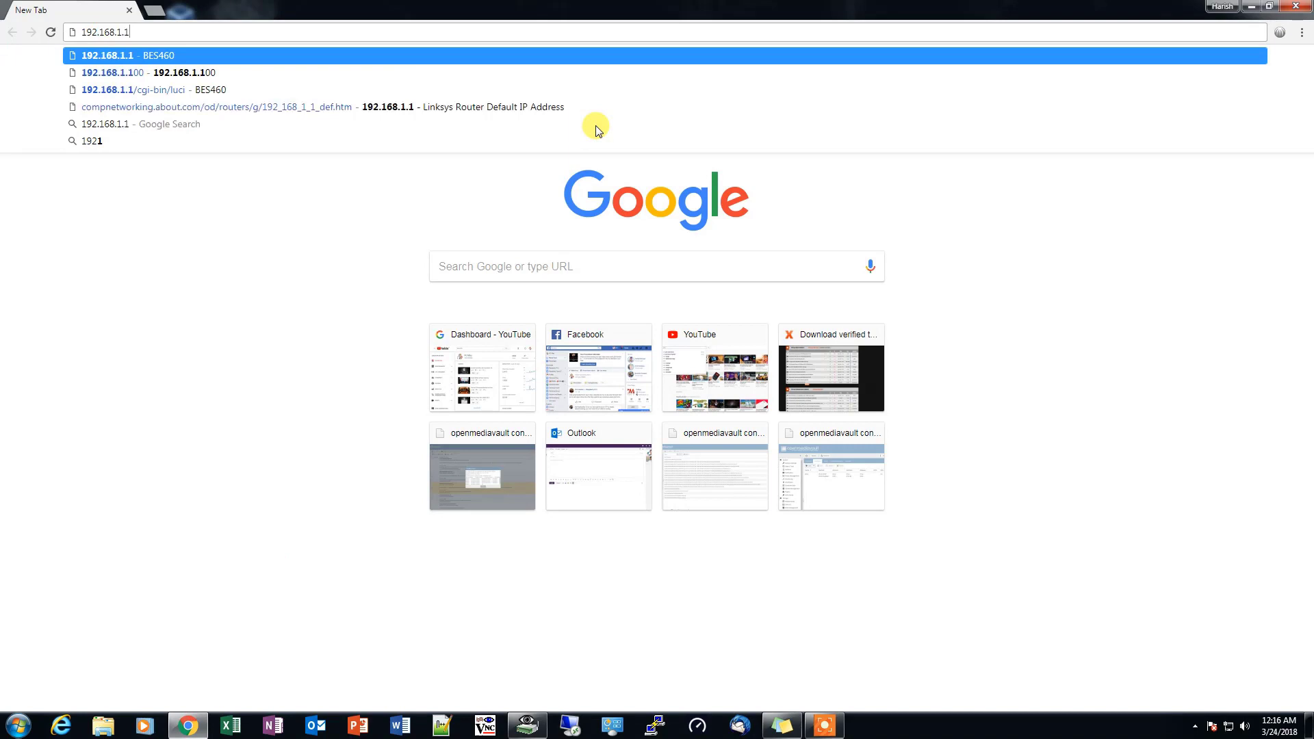
key(BackSpace)
text(75)
key(Return)
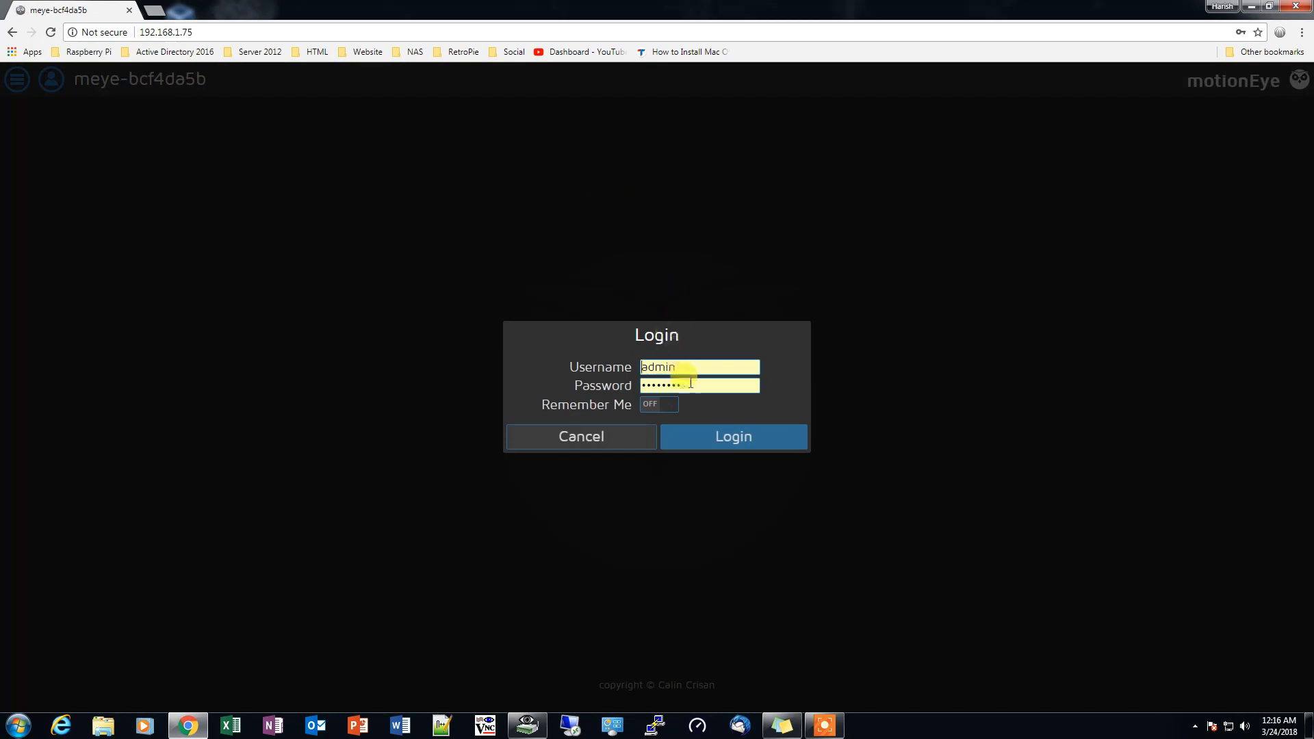
drag(690, 385, 641, 387)
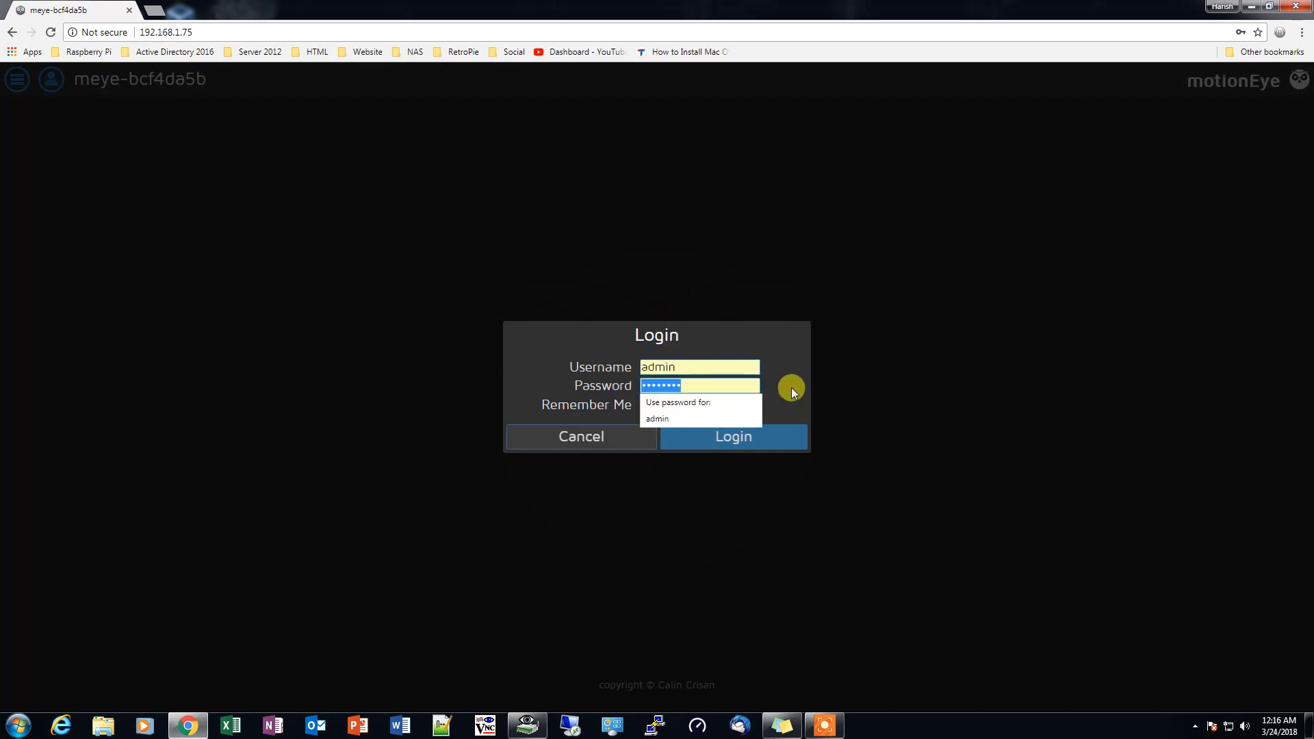
key(BackSpace)
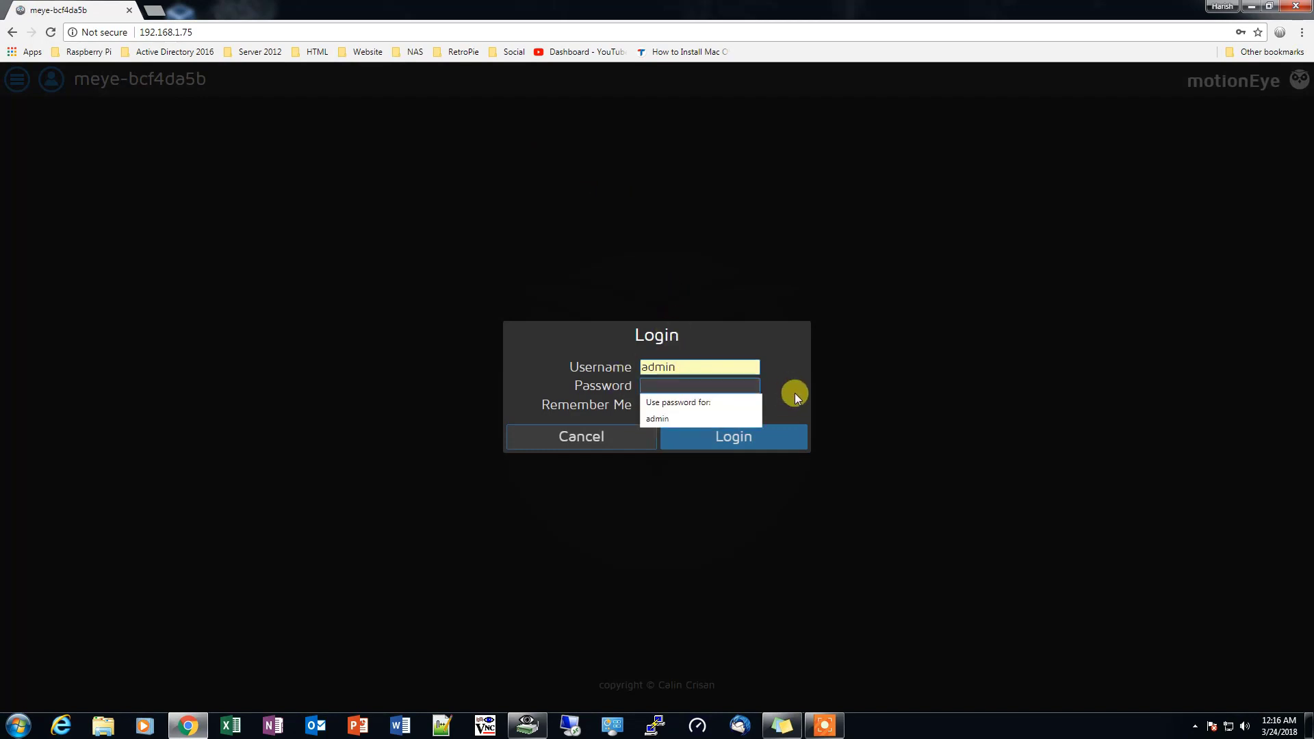
click(773, 442)
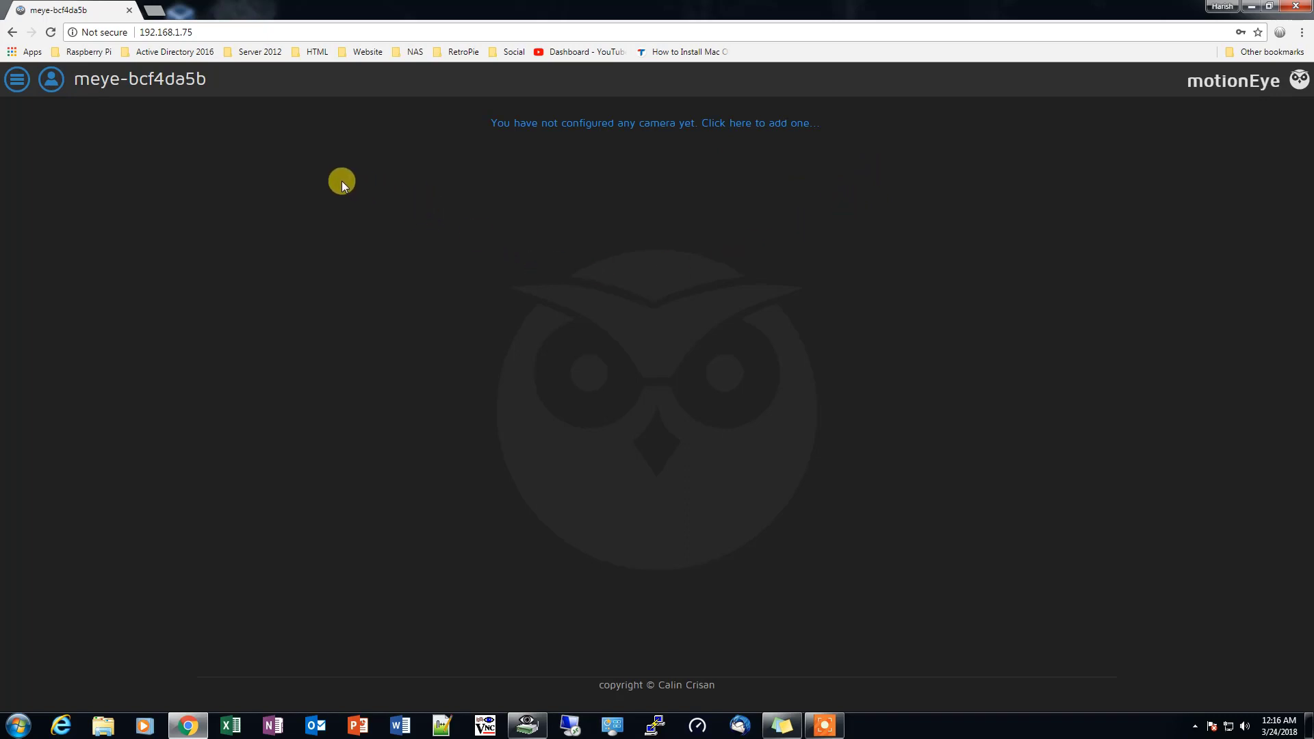
Set an admin password, turn Advanced Settings on, apply, and log back in as admin.
click(18, 83)
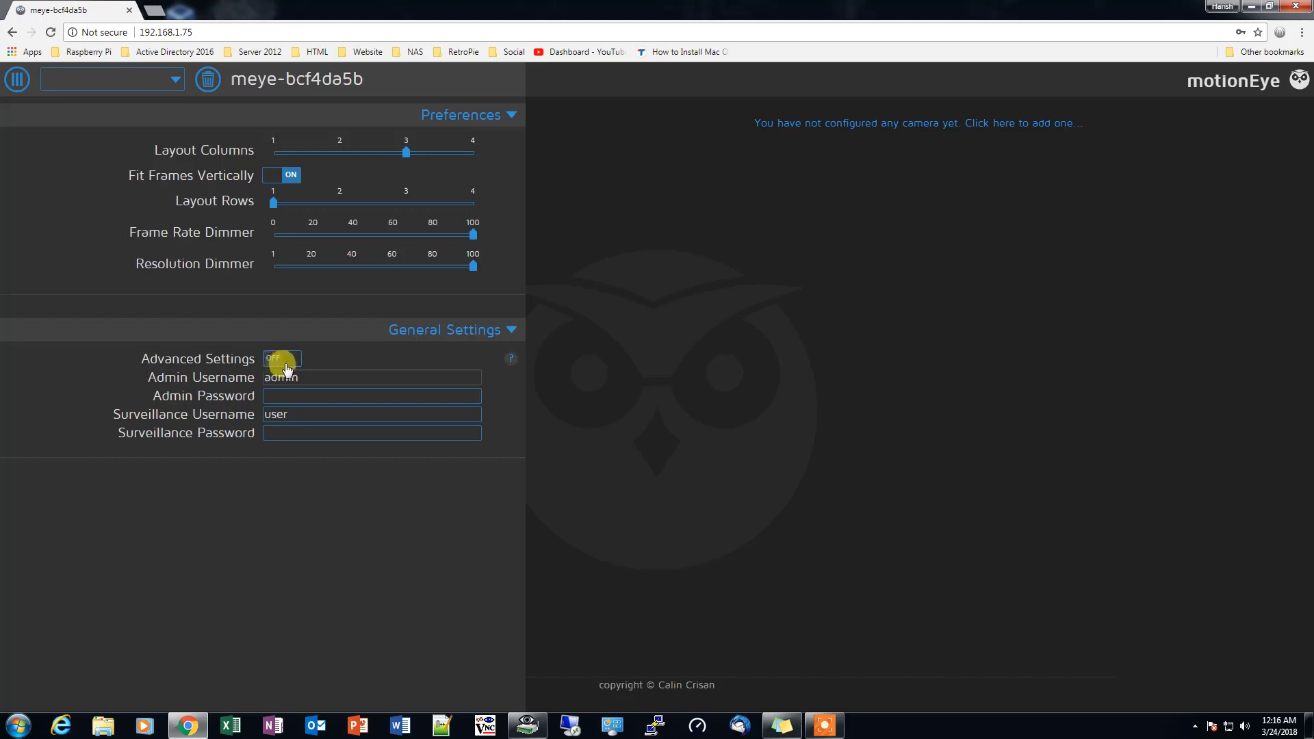
click(290, 394)
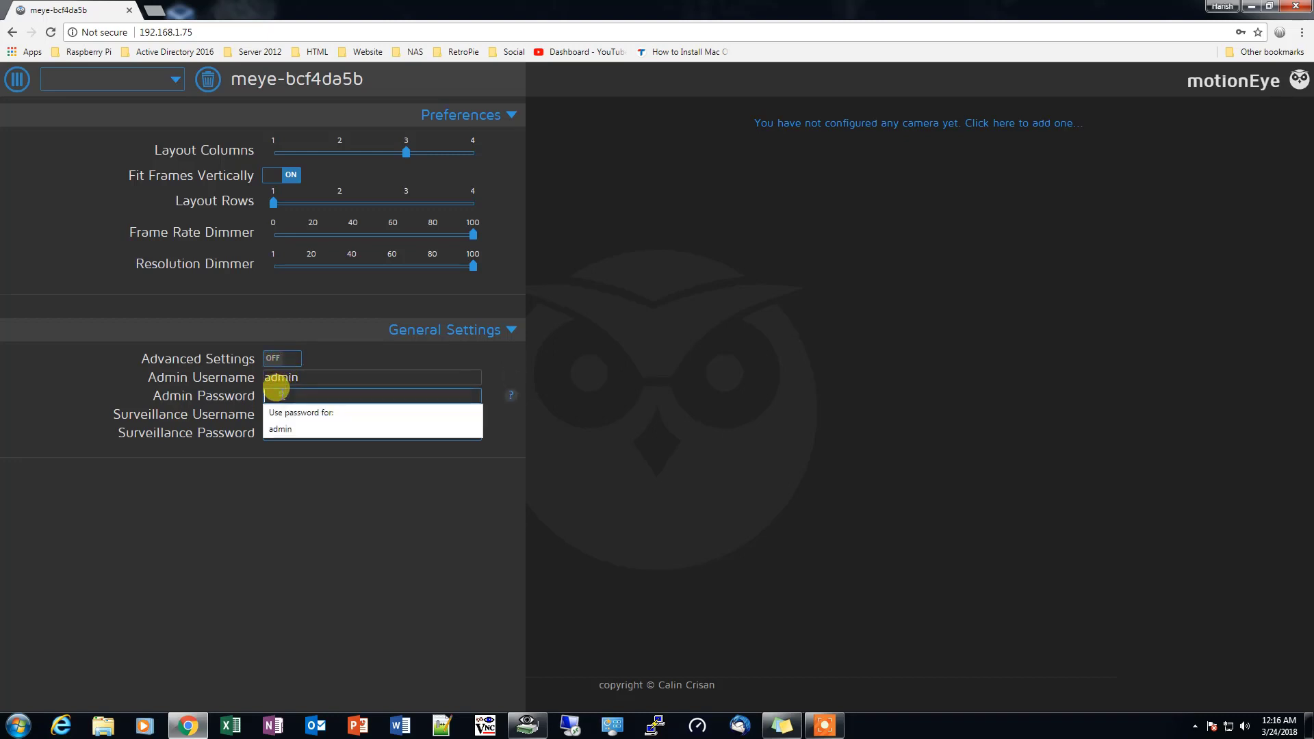
text(a)
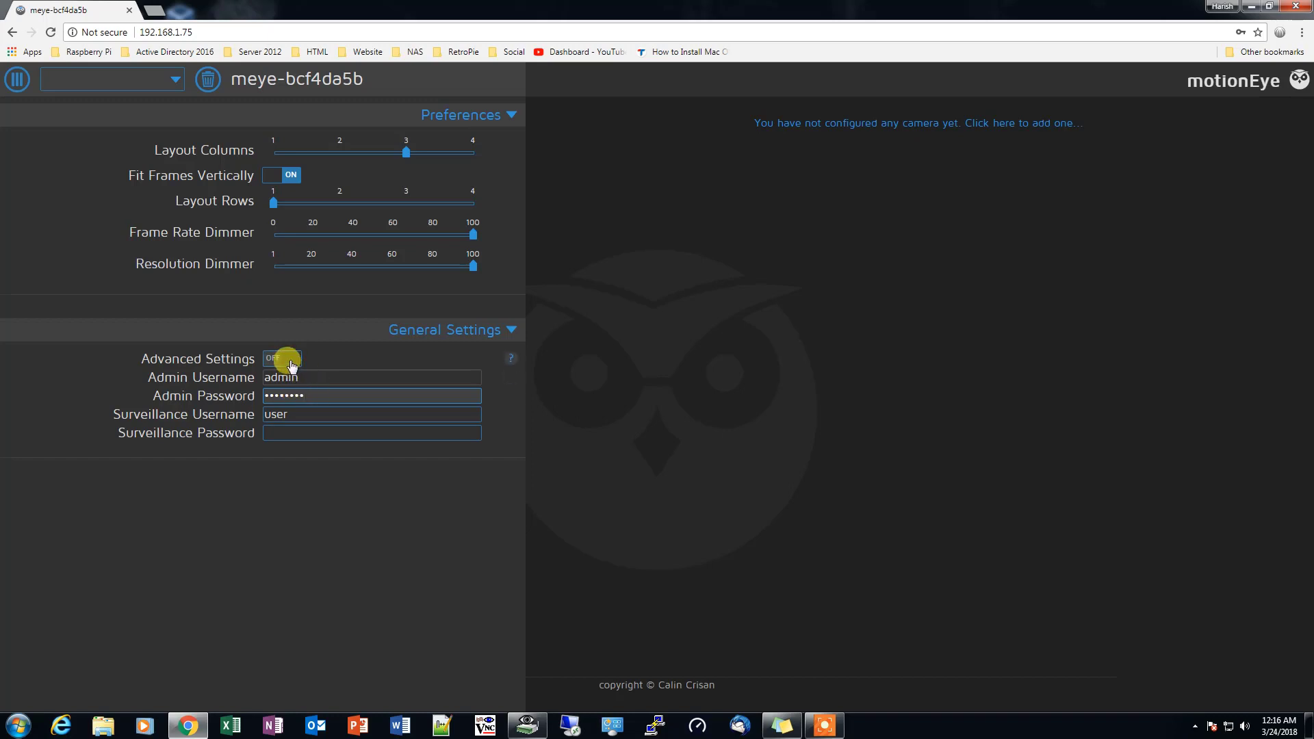
click(291, 363)
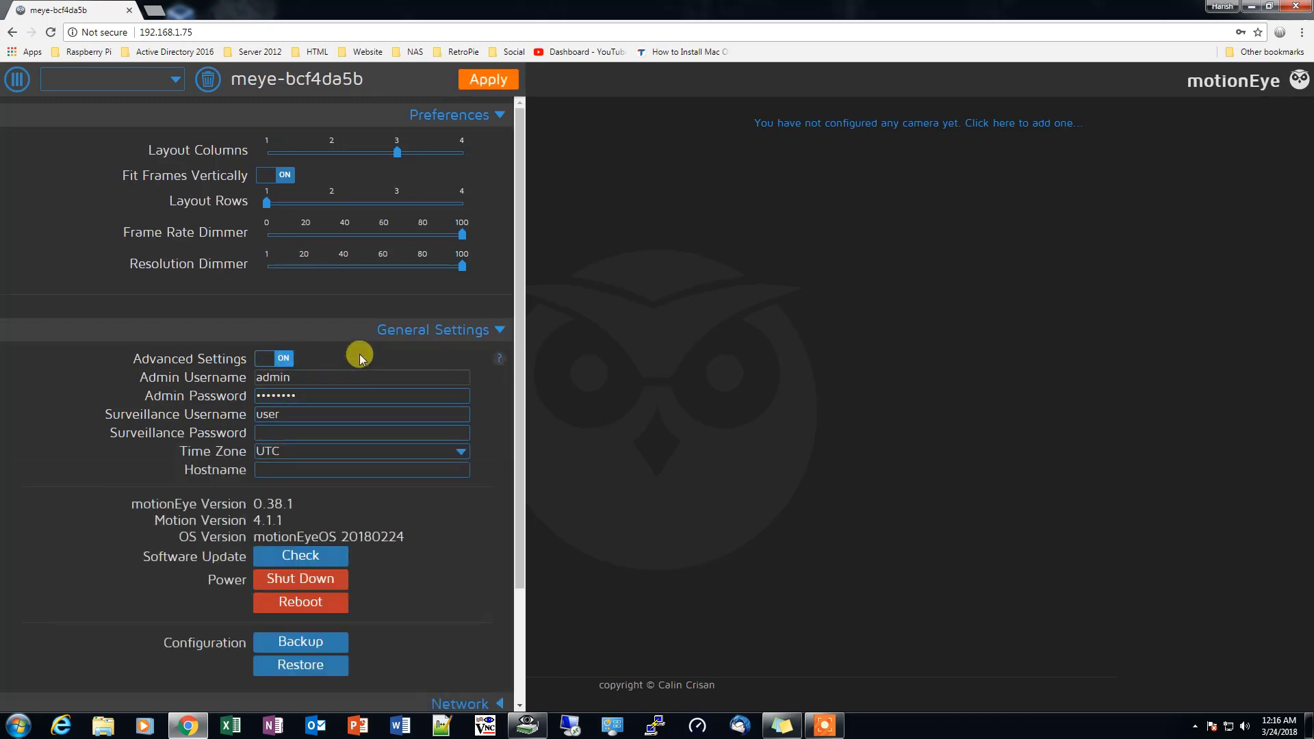
click(482, 85)
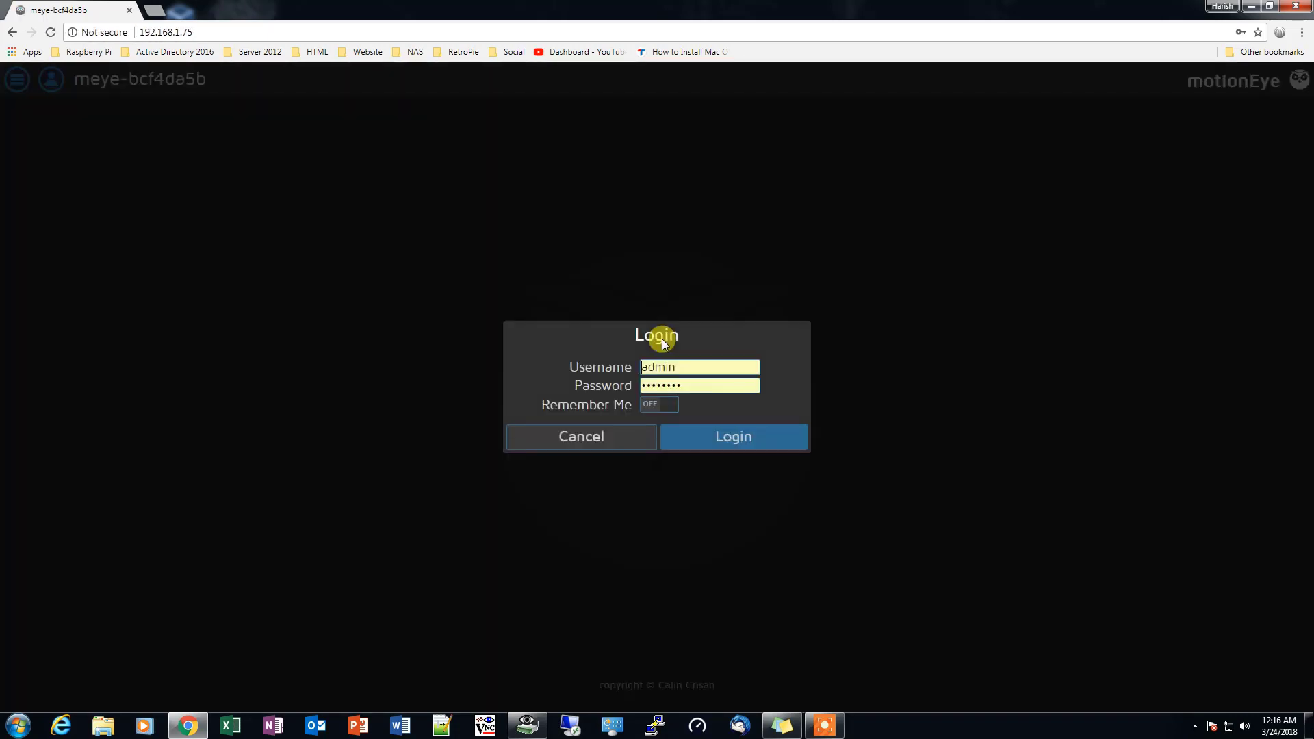
click(720, 441)
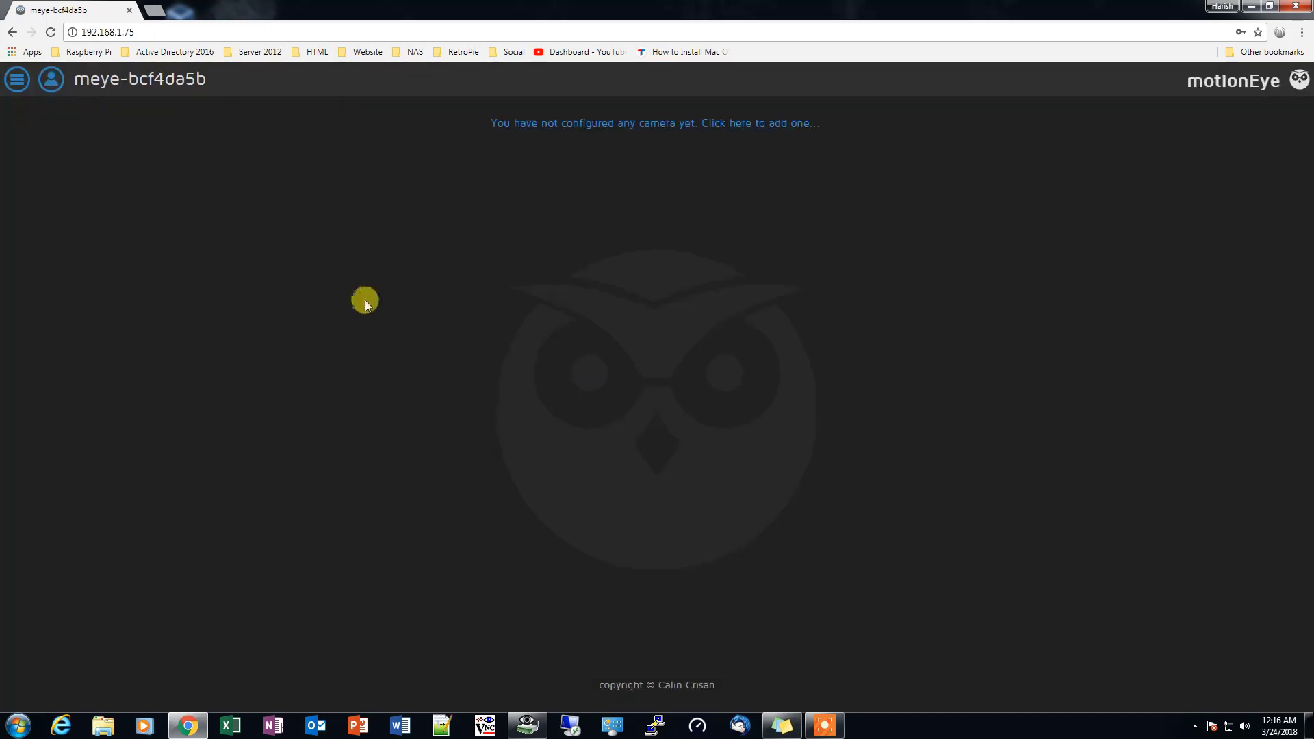
Check for software updates and dismiss the up-to-date message.
click(17, 79)
scroll(495, 419, down, 1)
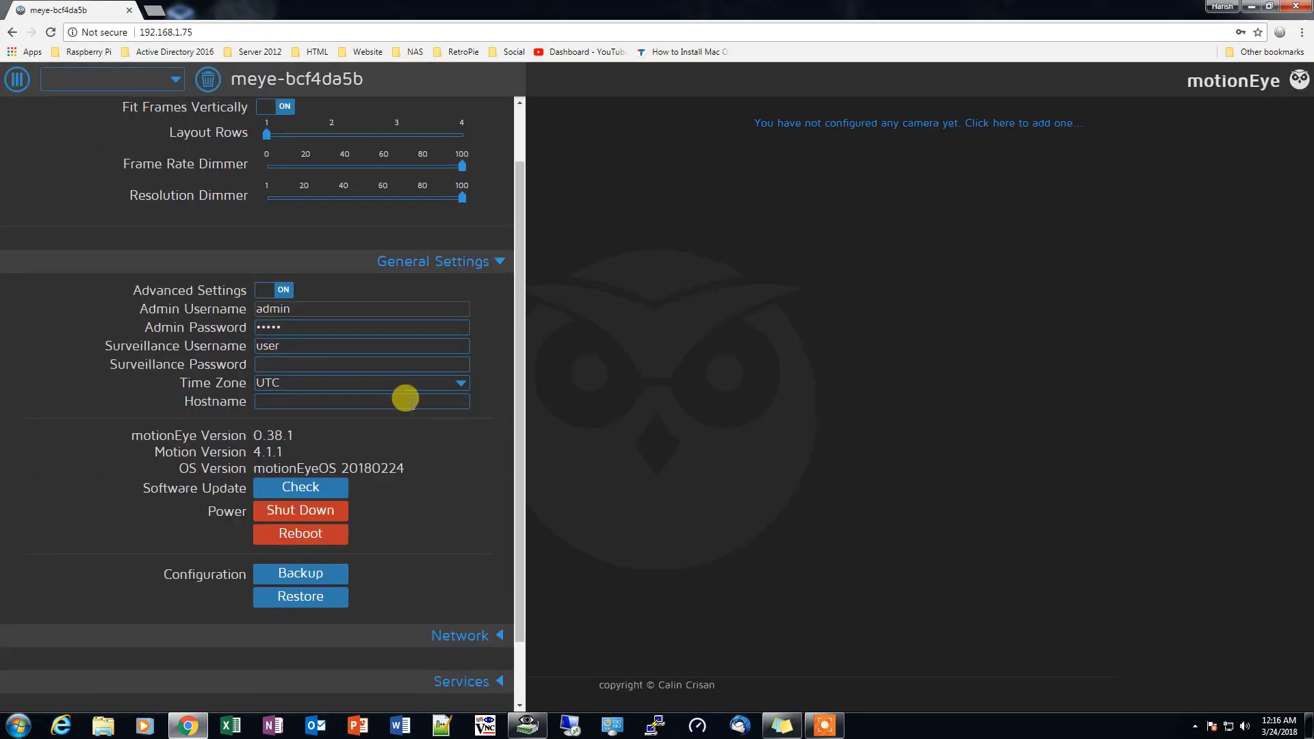
click(323, 495)
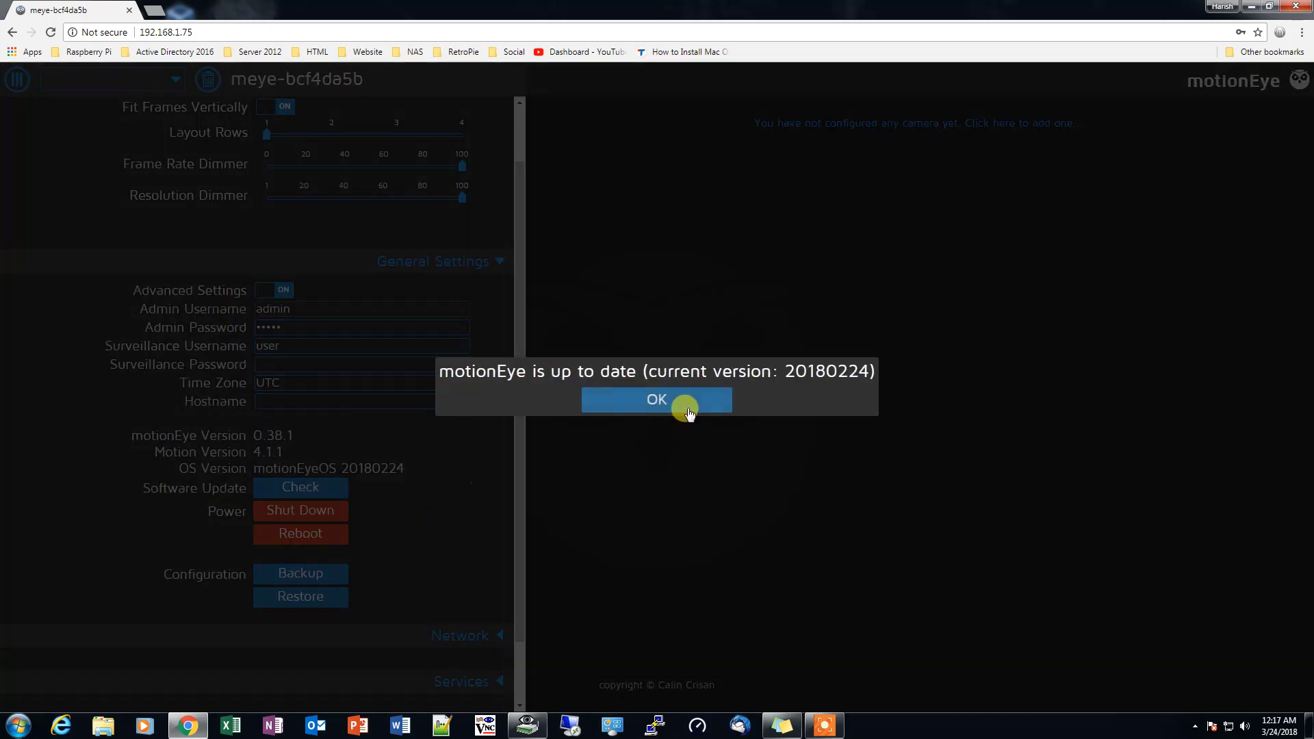
click(687, 409)
Enable wireless networking for HK_Network with its key, apply, and confirm the reboot.
drag(522, 344, 523, 493)
click(500, 563)
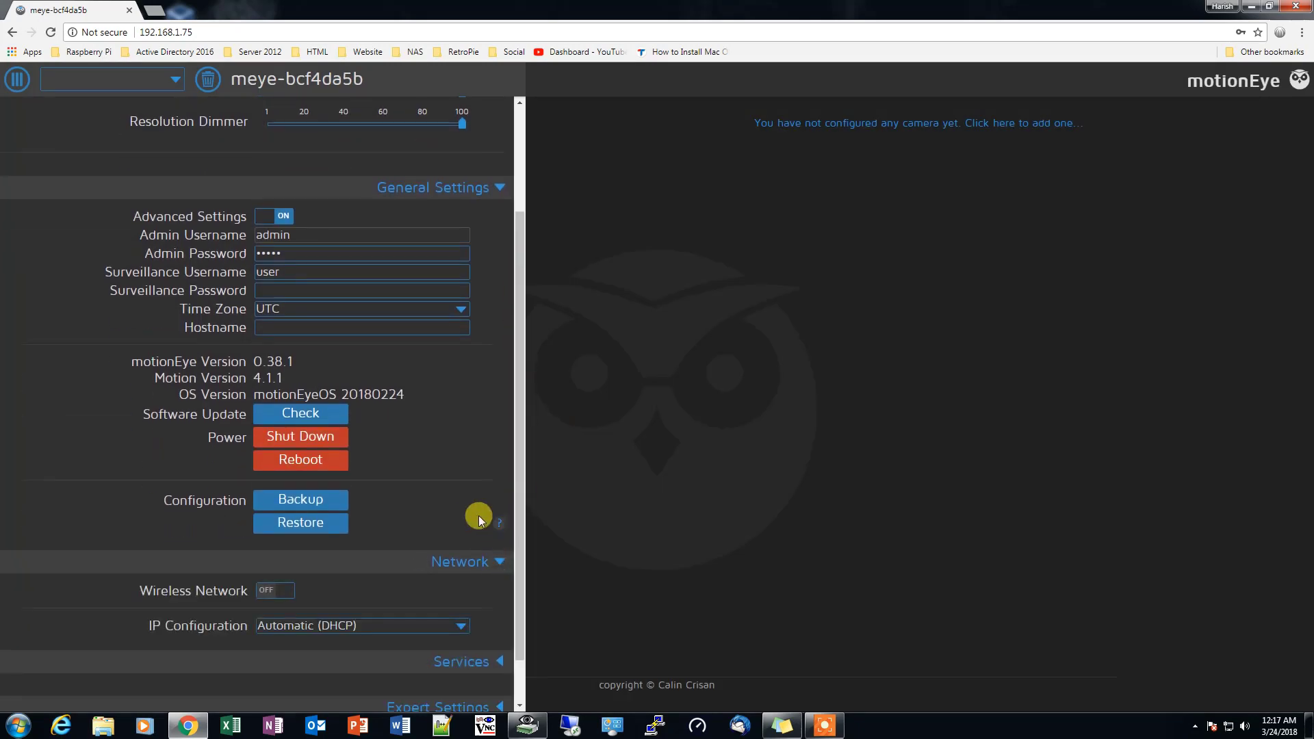
scroll(434, 524, down, 1)
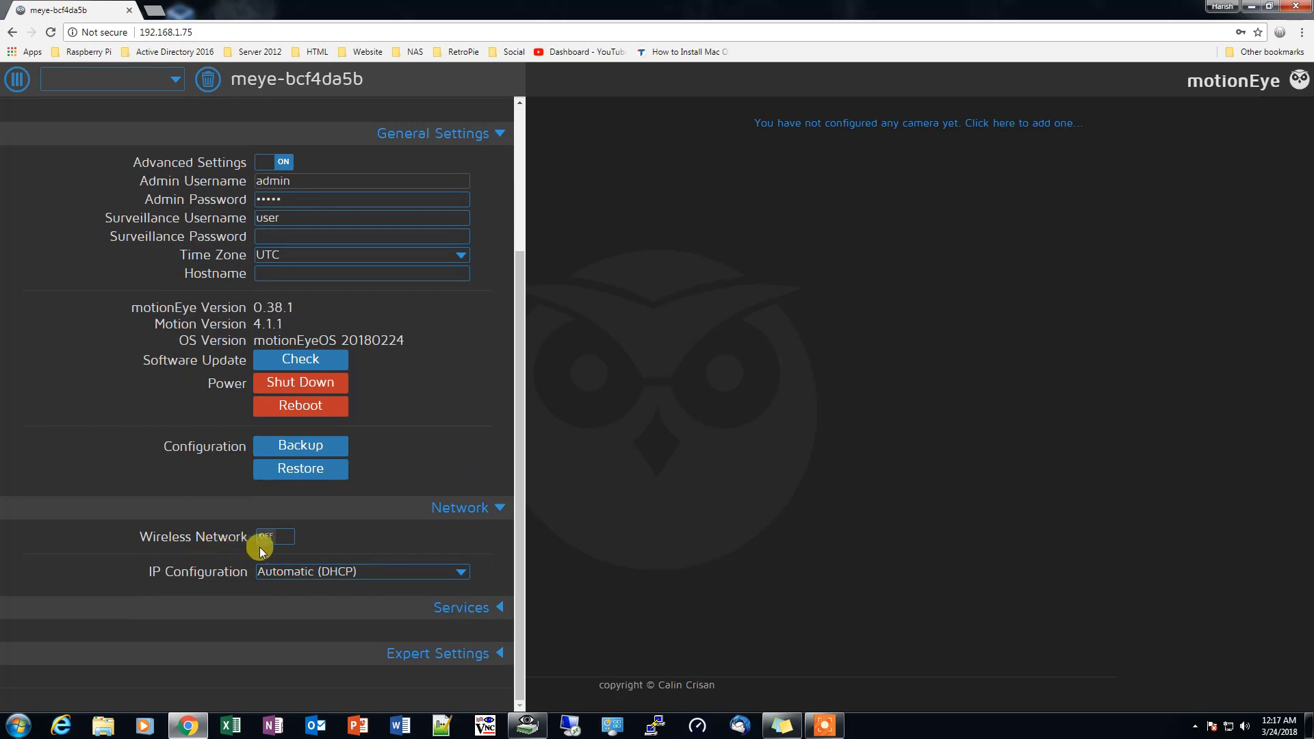
click(277, 539)
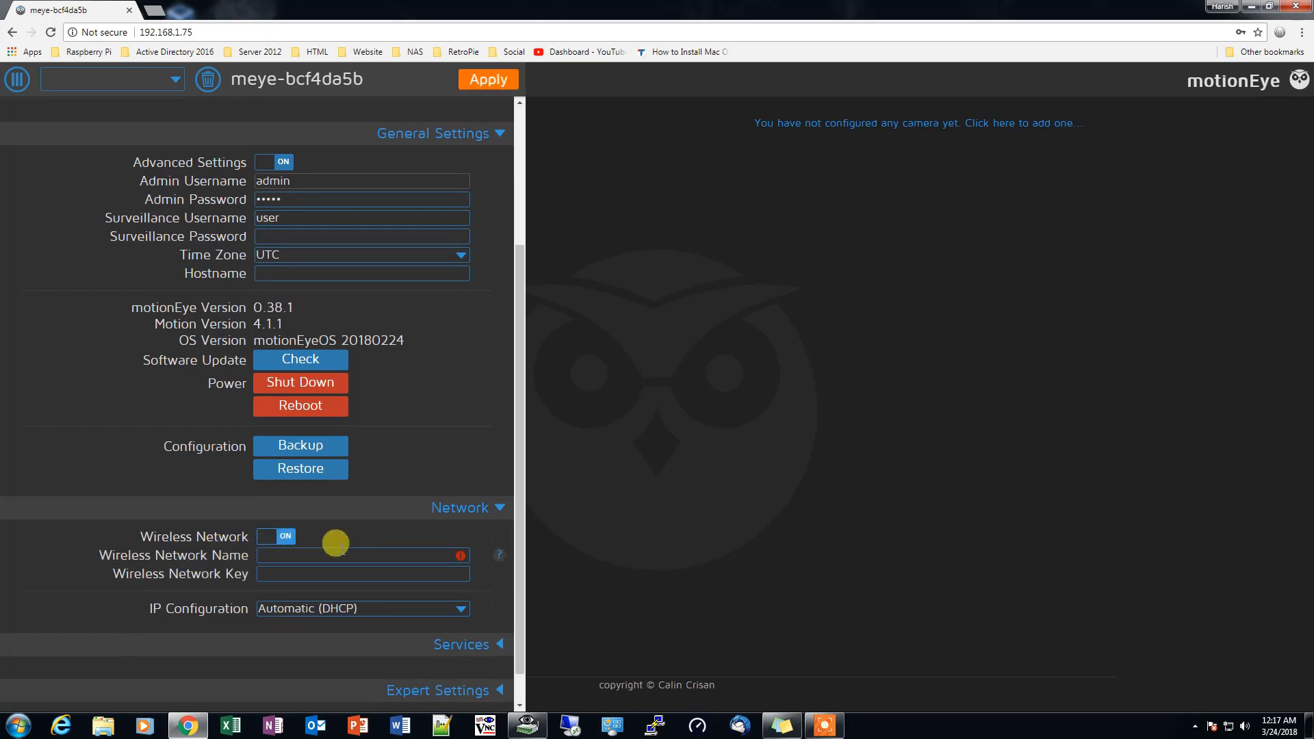
click(329, 555)
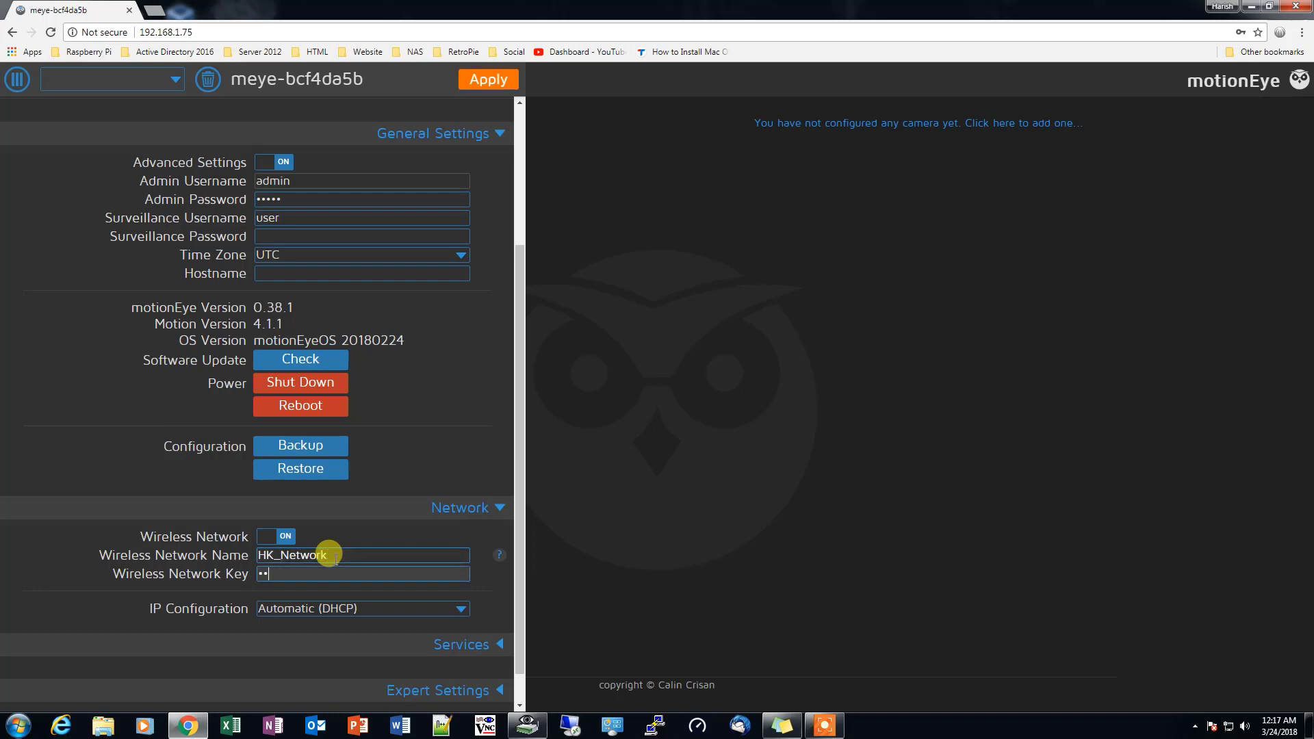
scroll(332, 558, down, 1)
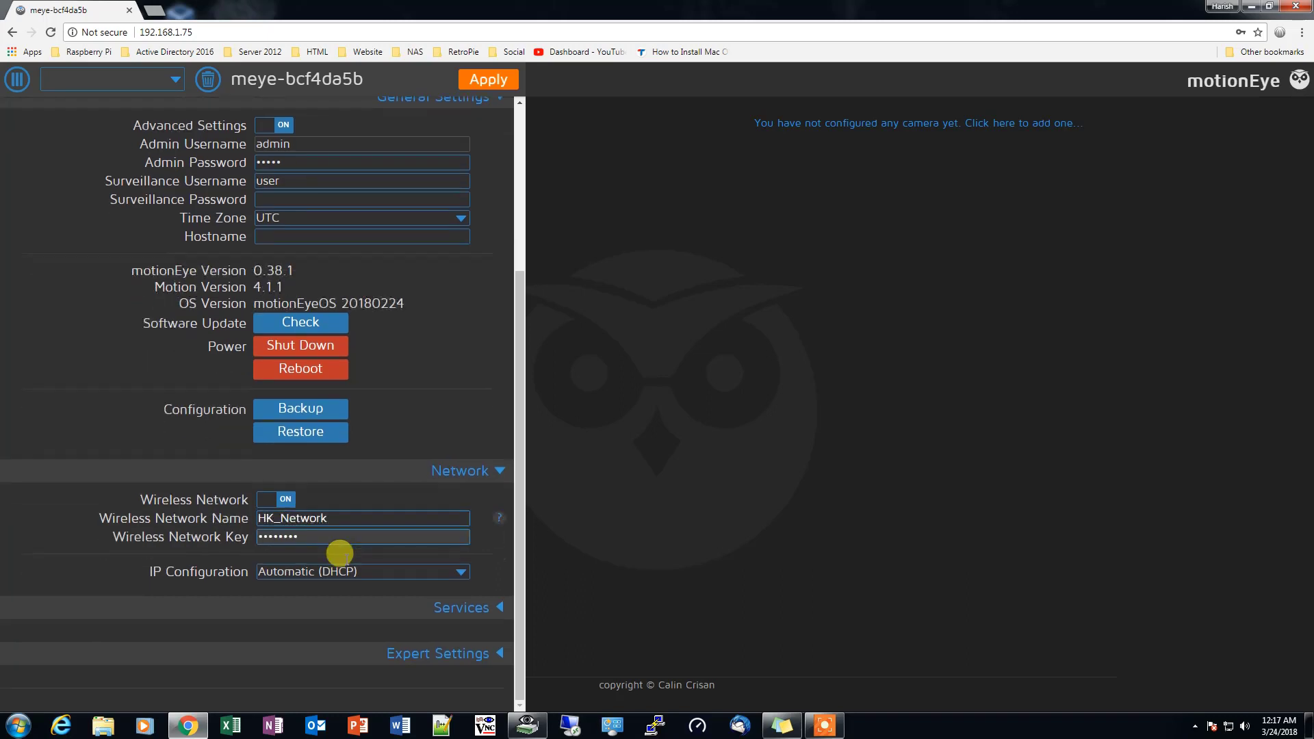
click(484, 79)
click(712, 414)
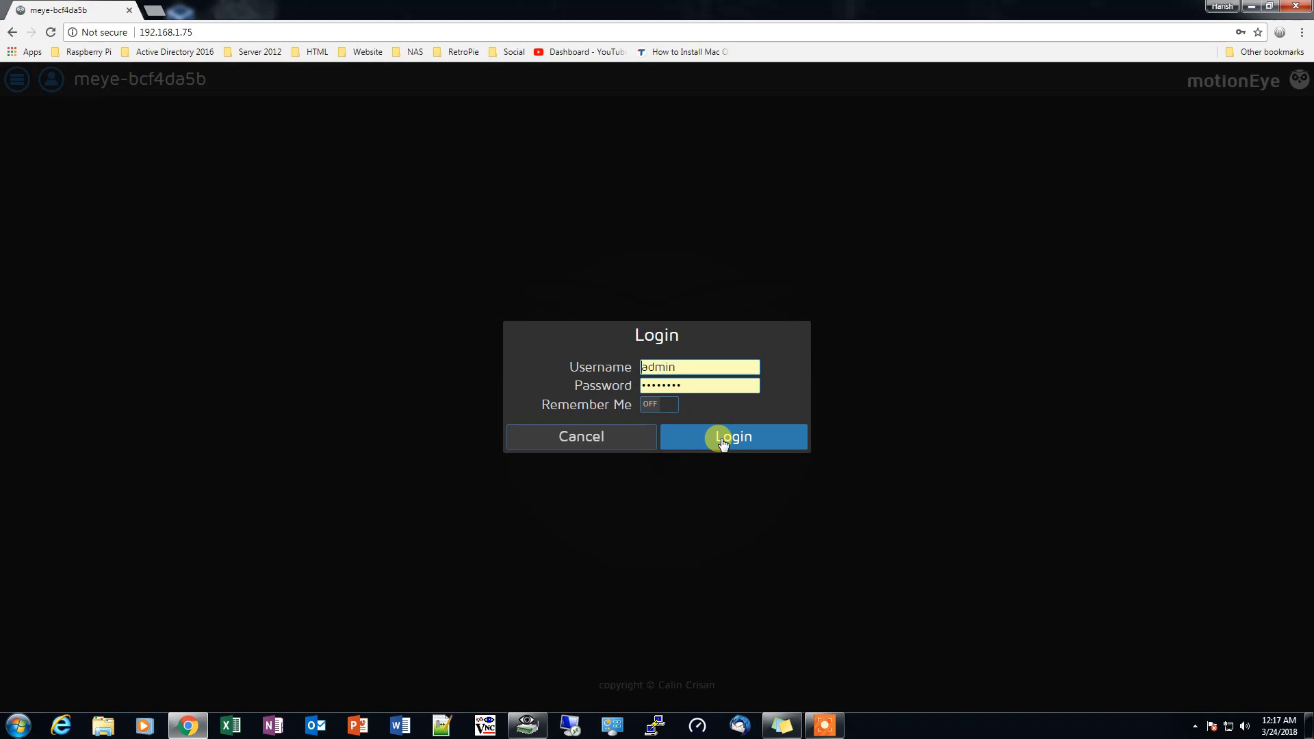
Log back into motionEye as admin after the reboot.
click(723, 440)
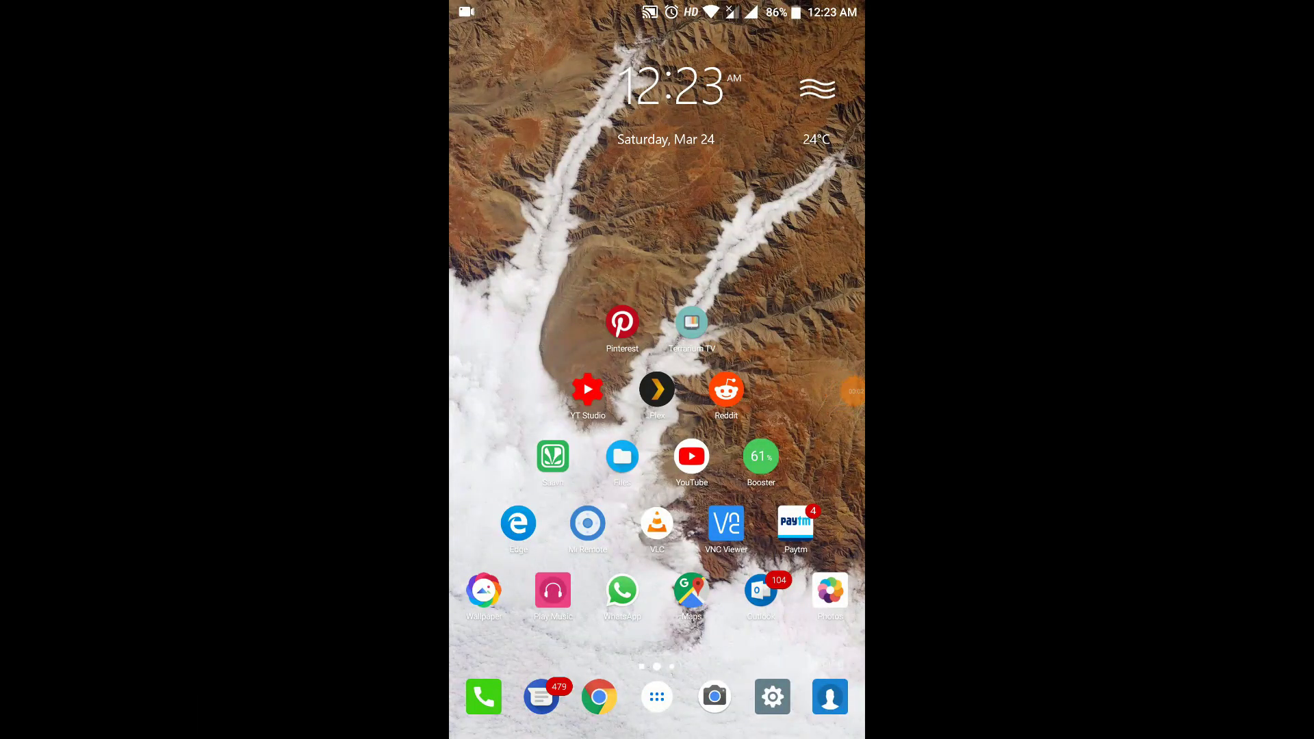
Launch the Google Play Store from the Android app drawer, scrolled down to P.
click(657, 697)
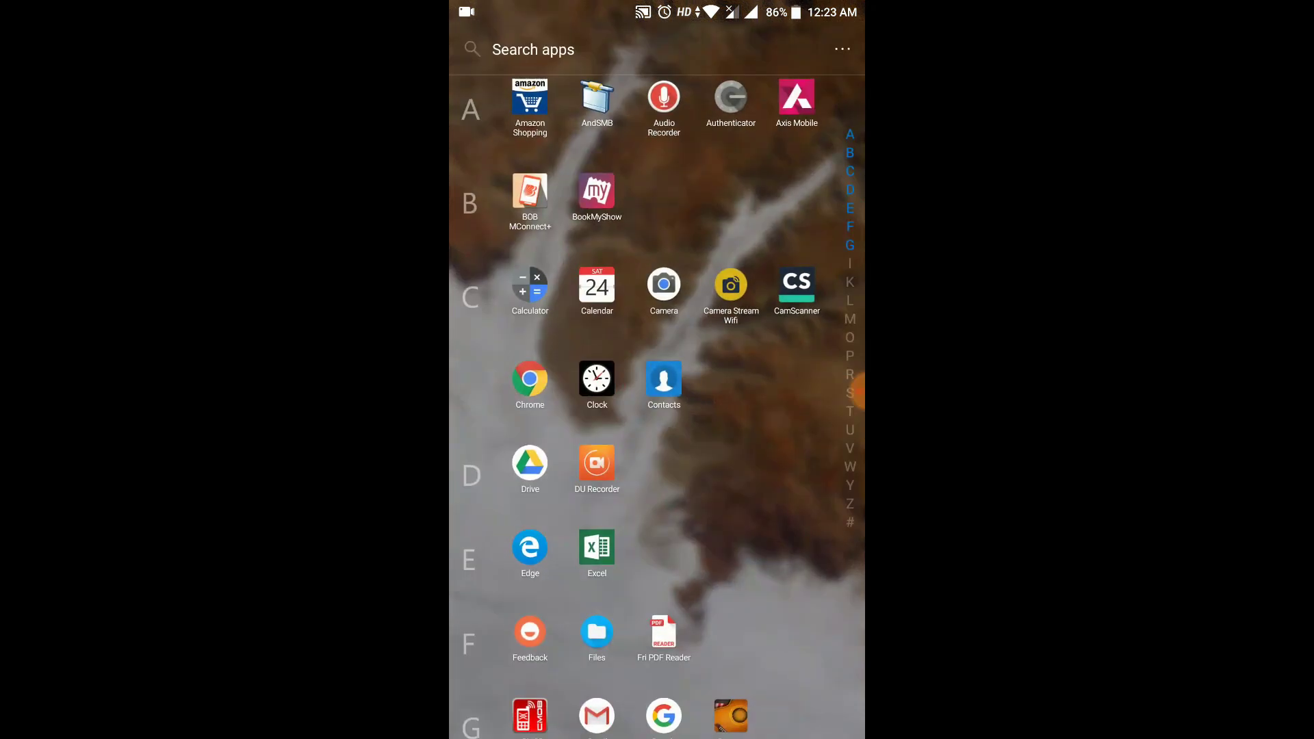
scroll(657, 407, down, 10)
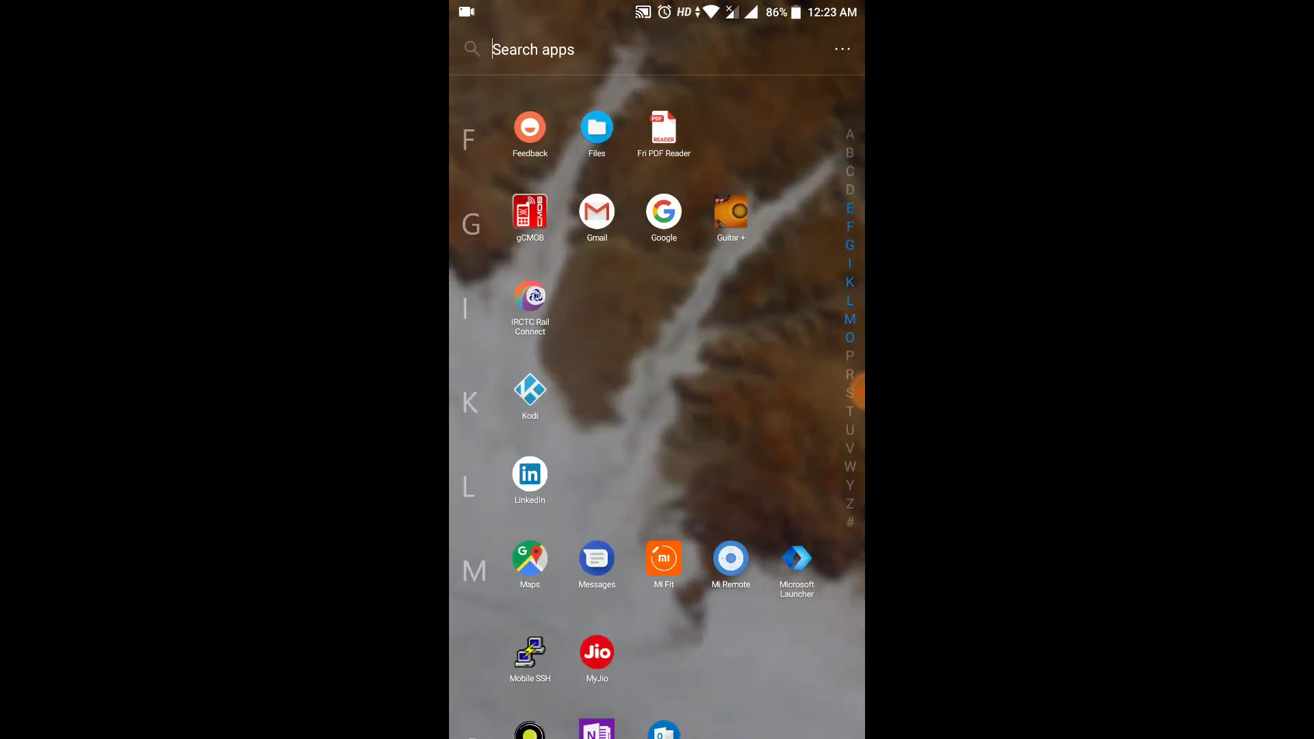
scroll(657, 406, down, 5)
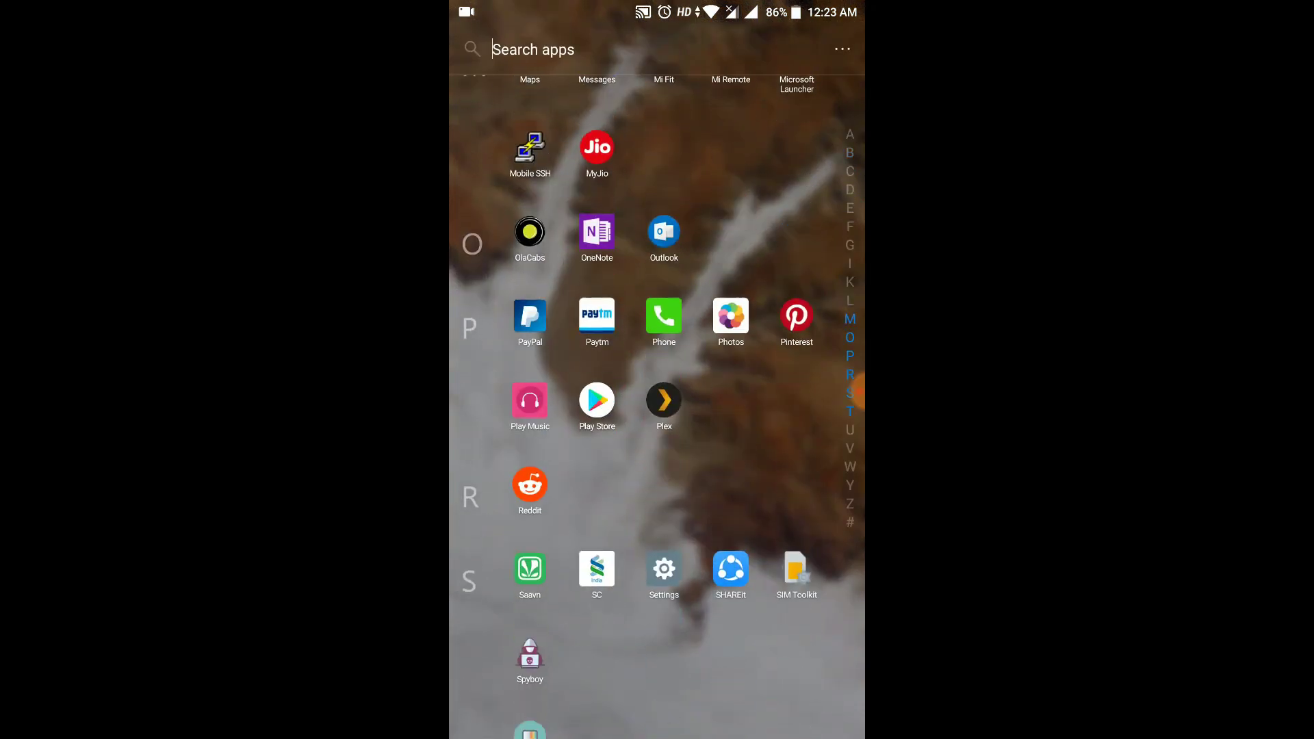
click(663, 566)
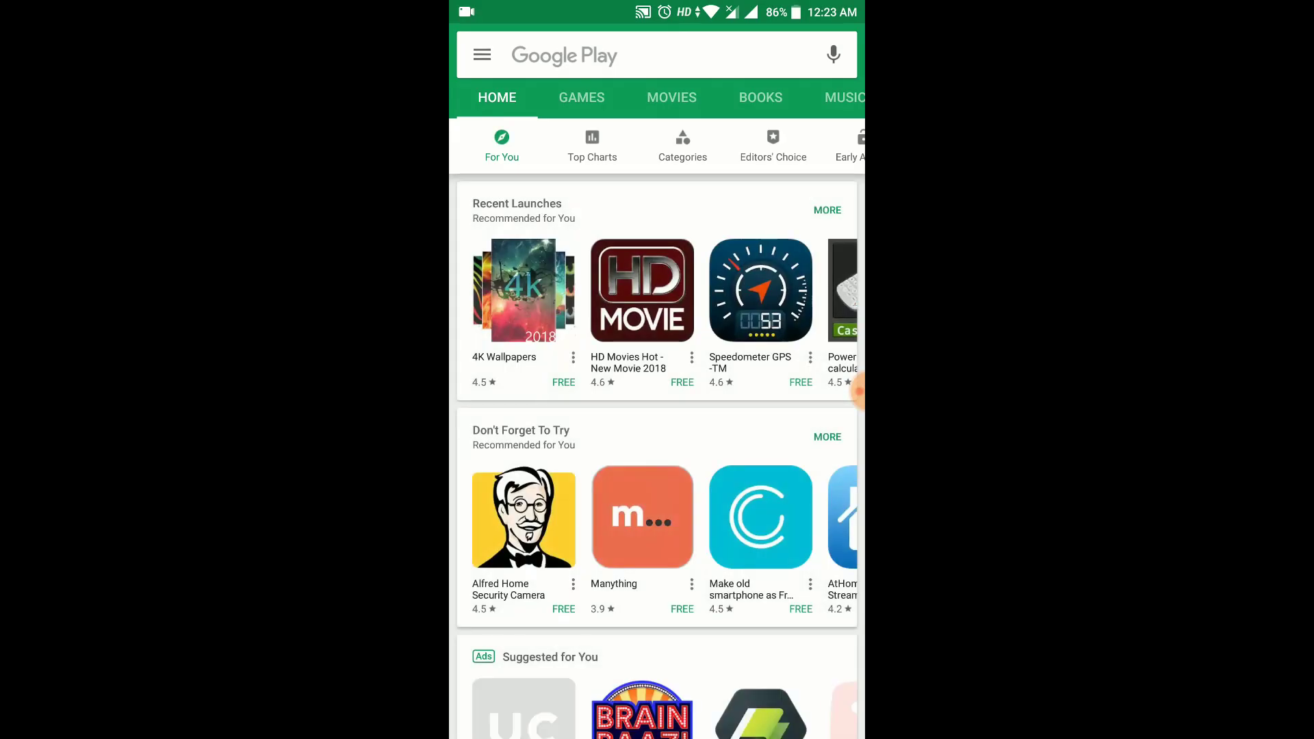
Search the Play Store for 'camera stream wifi' and open the Camera Stream Wifi app.
click(568, 55)
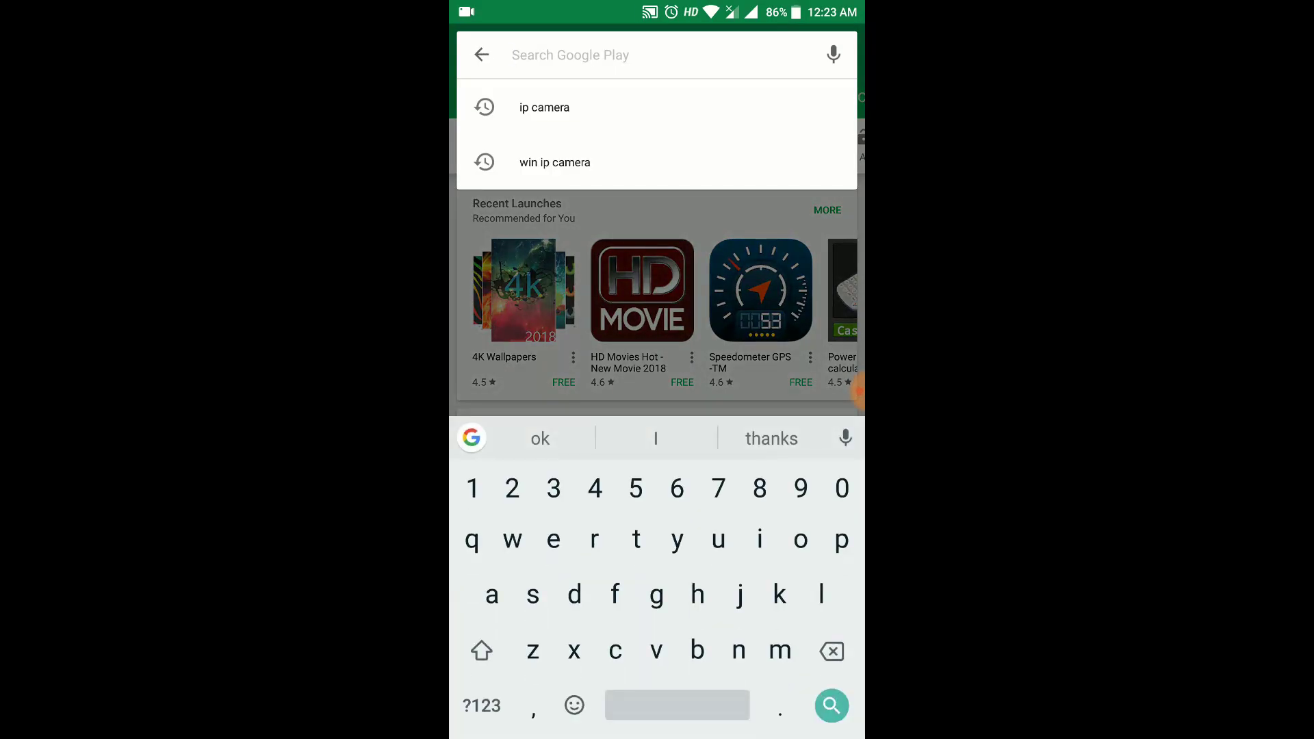
text(camera )
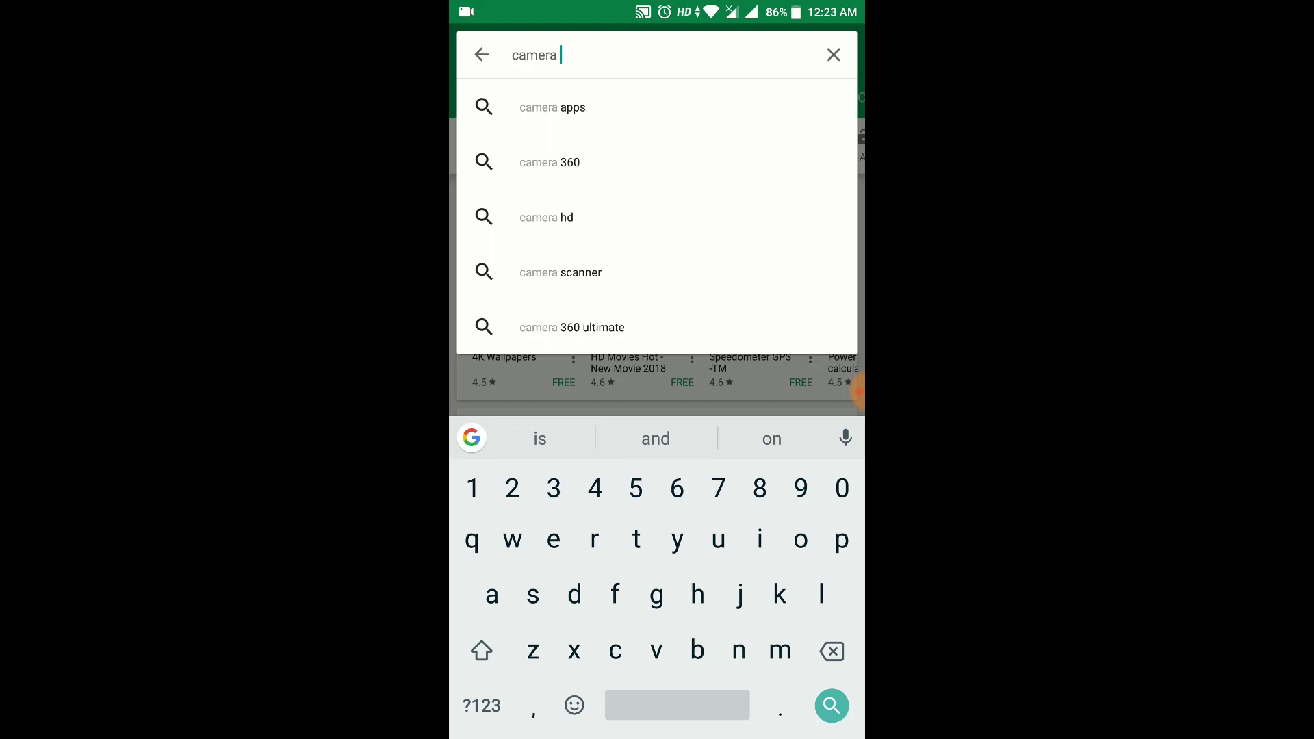
text(s)
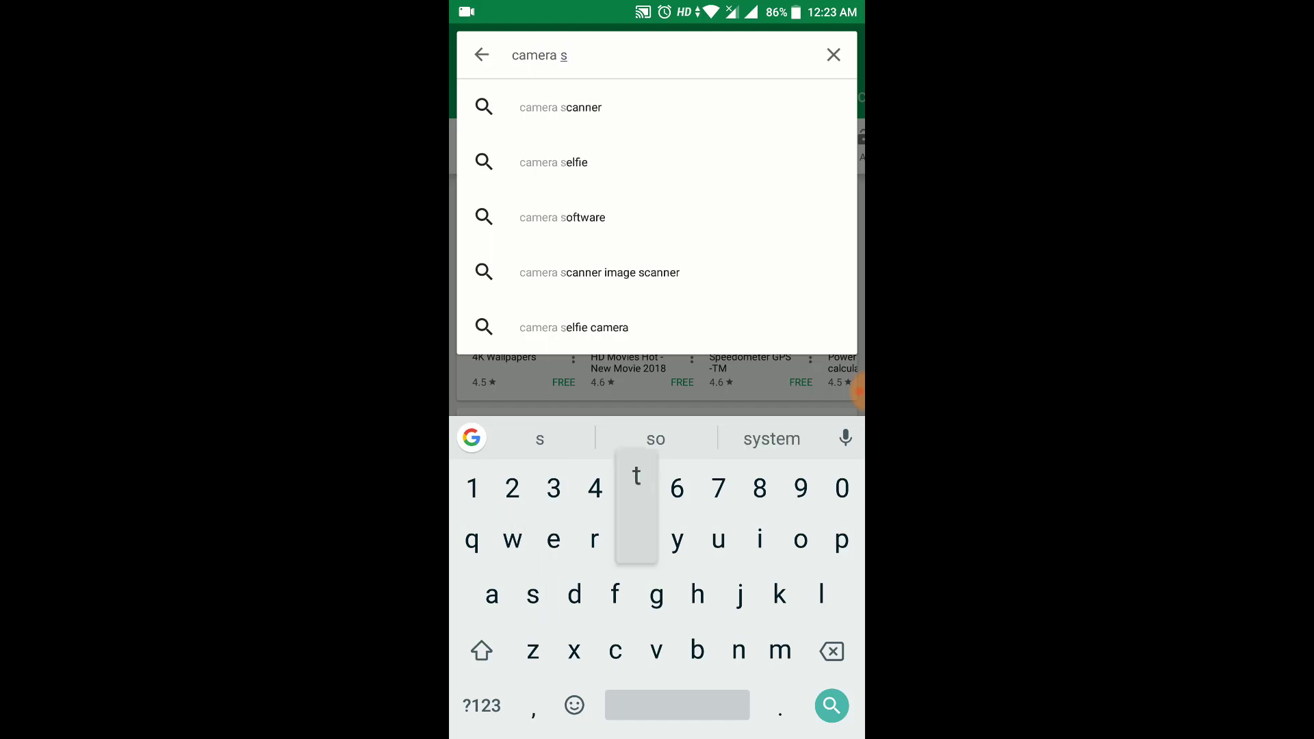
text(tream )
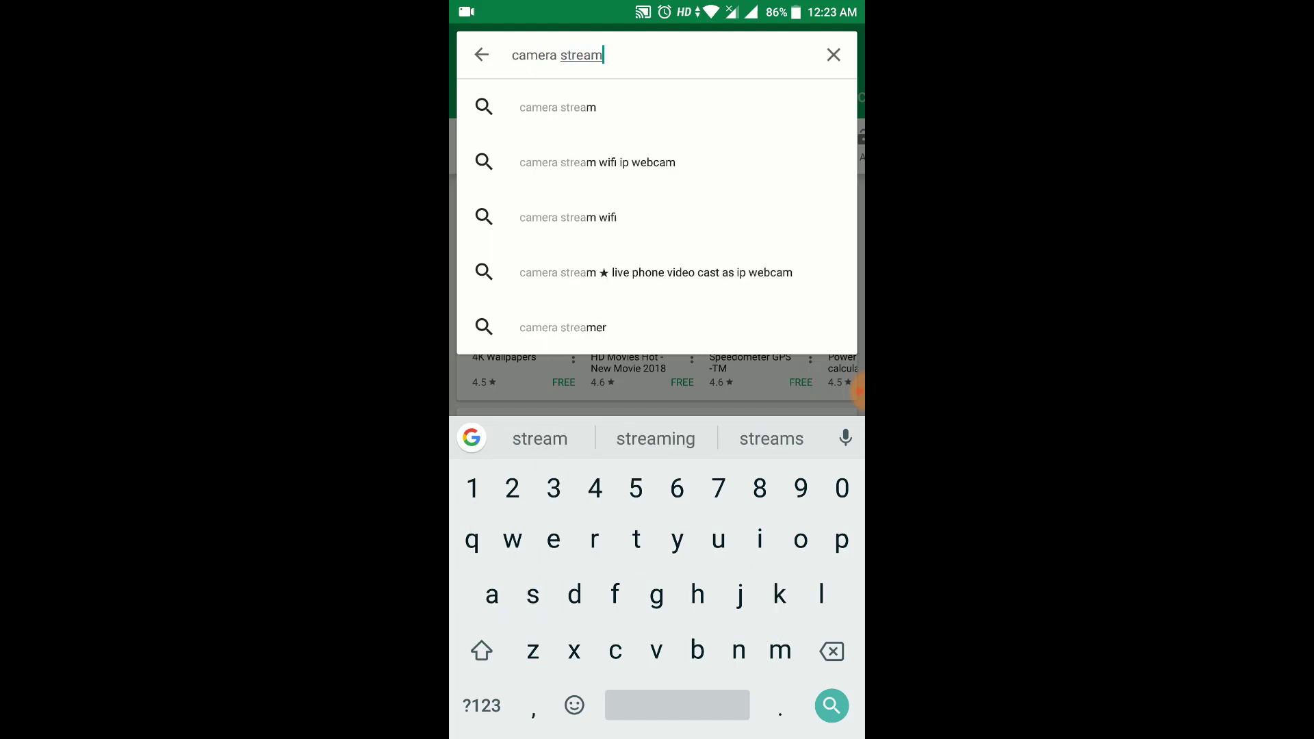
text(wifi)
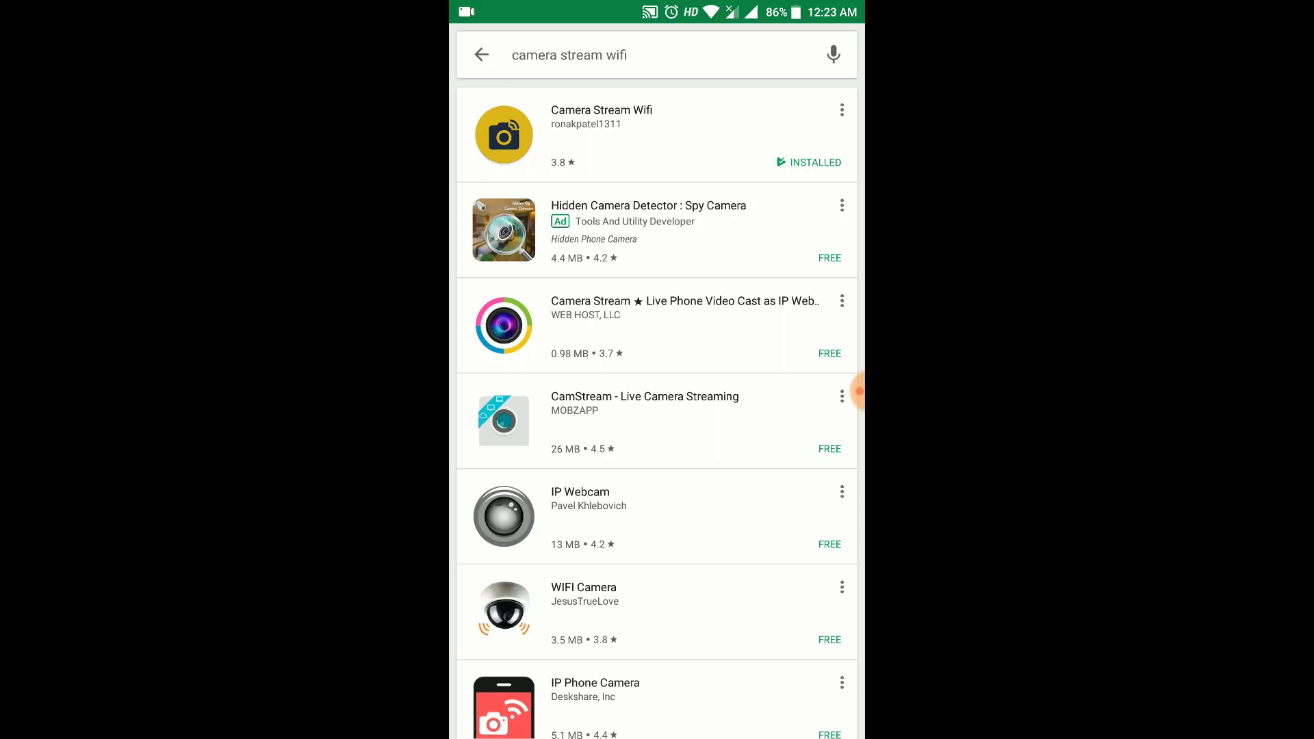
click(602, 134)
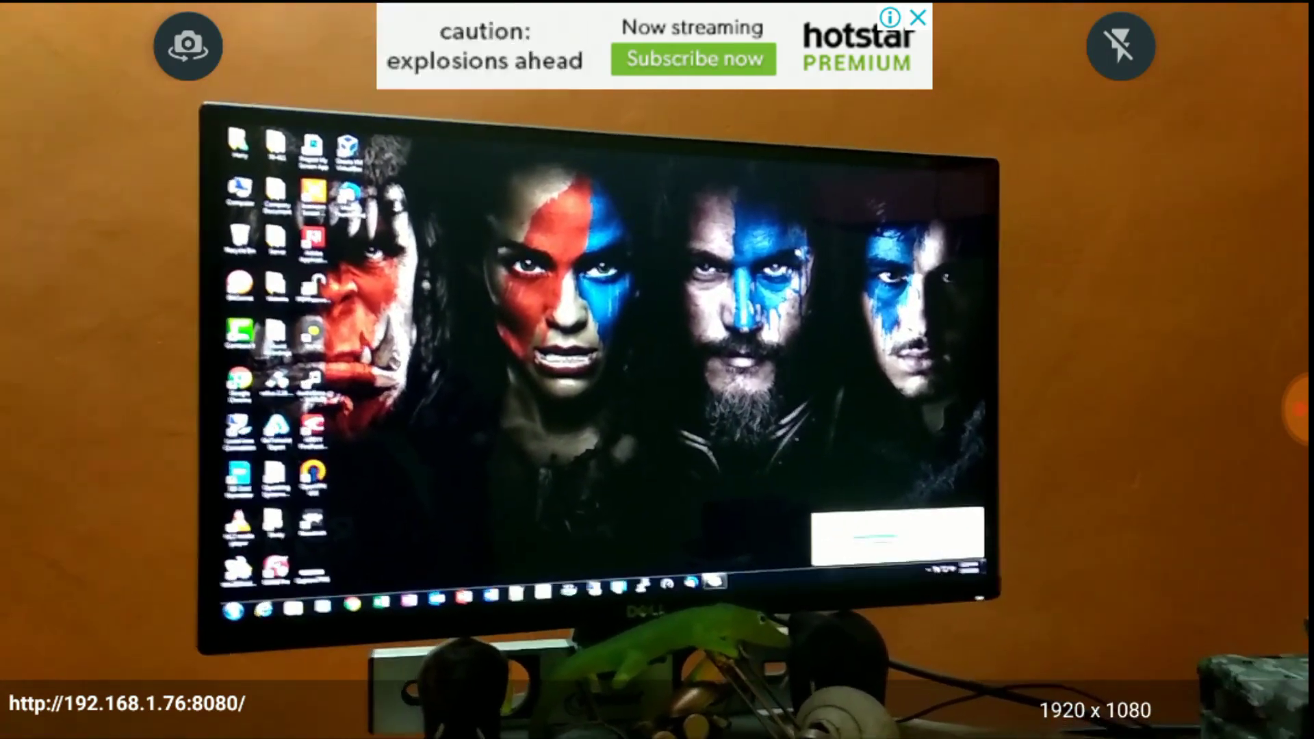
click(1095, 710)
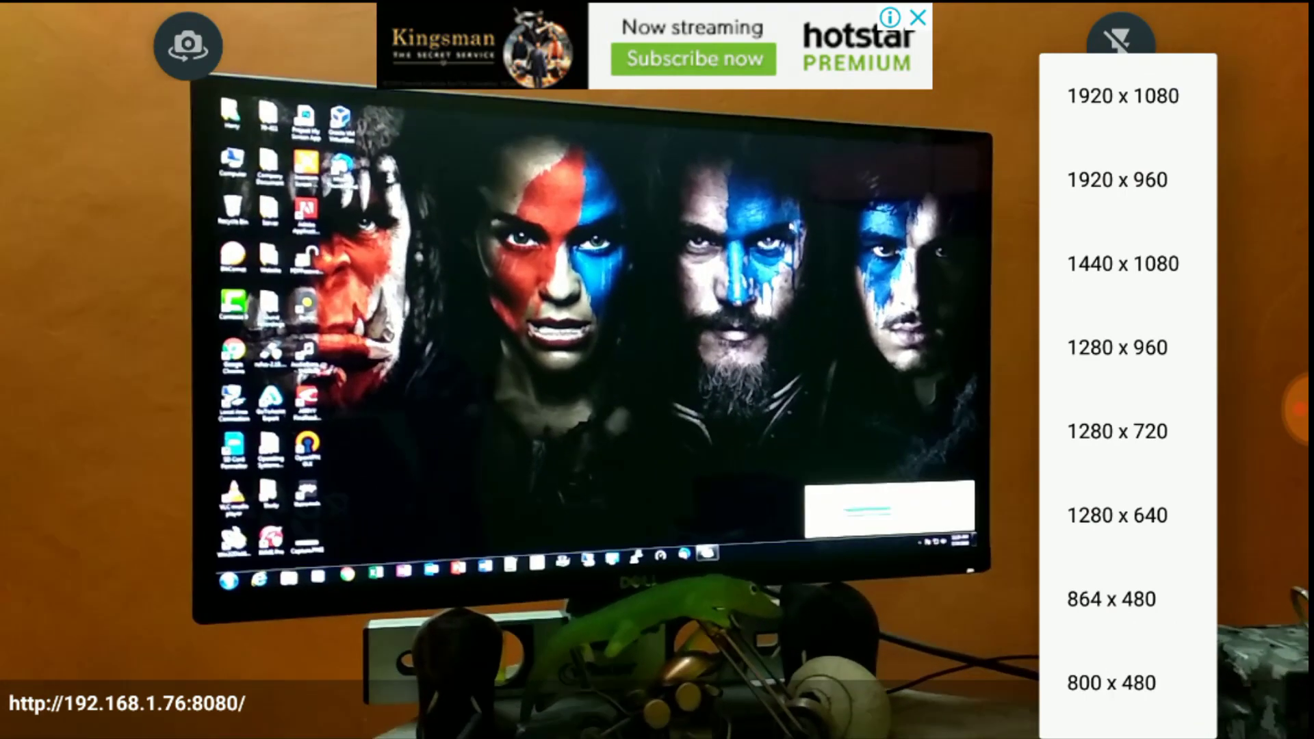
click(1298, 409)
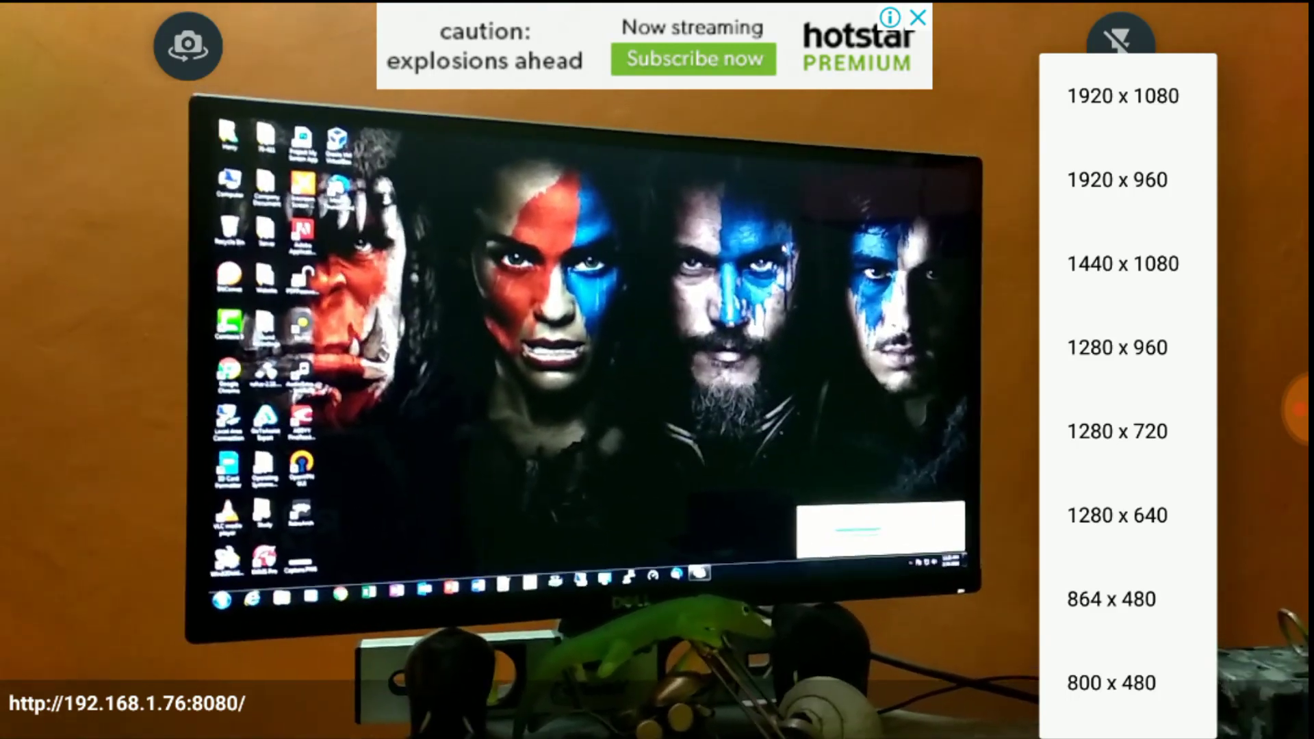
click(1122, 96)
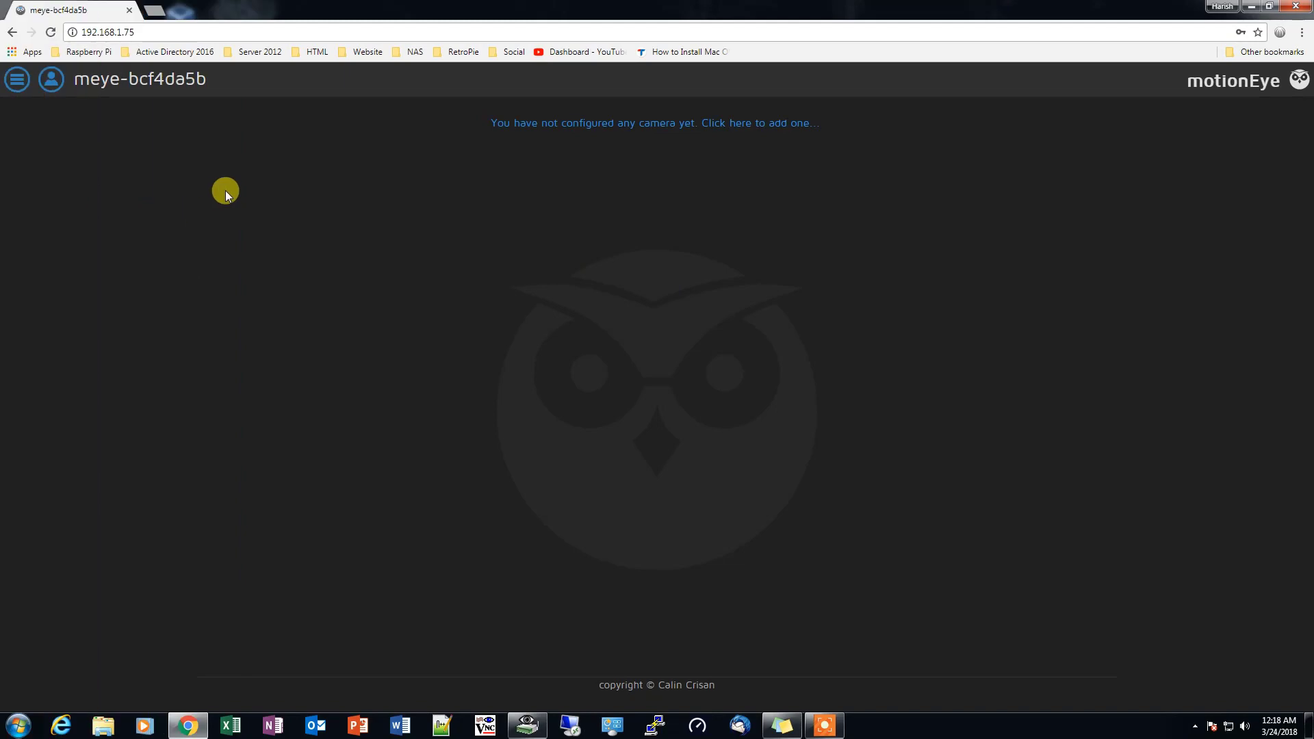
Open the motionEye settings panel and choose to add a new camera from the camera list.
click(18, 80)
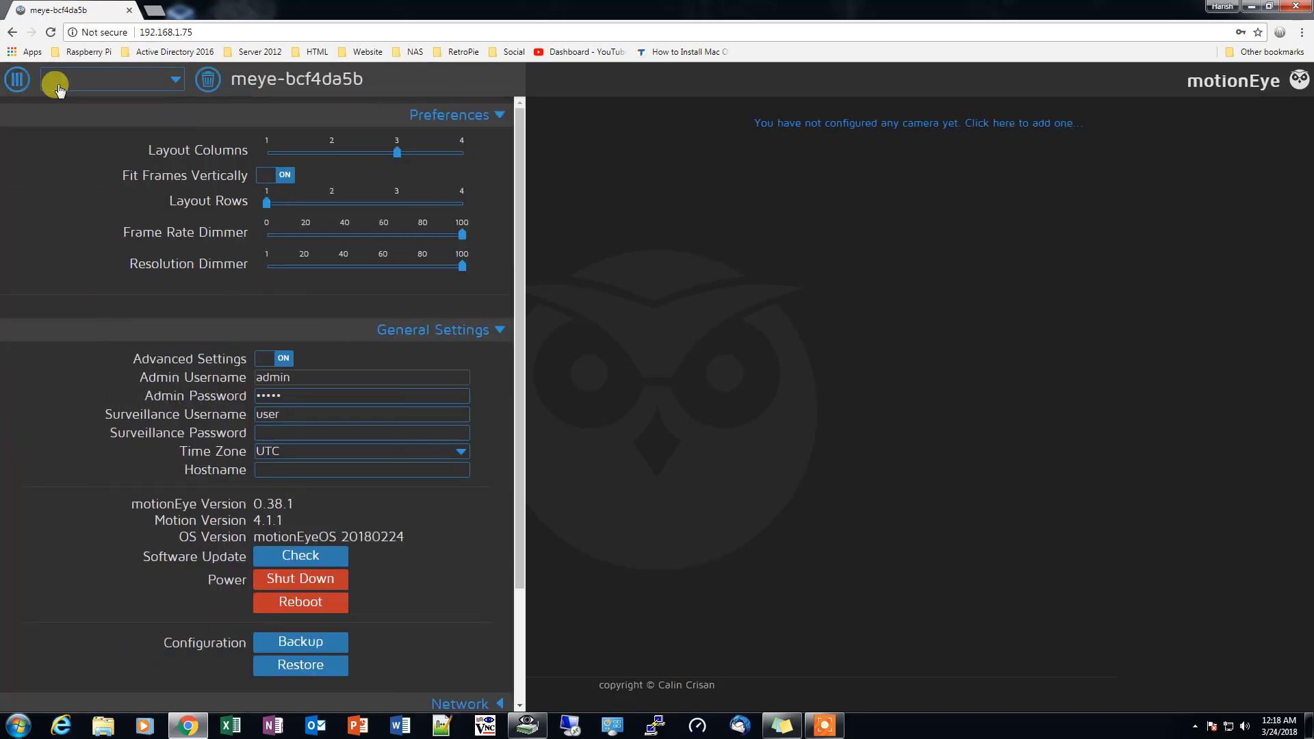
click(96, 85)
click(99, 101)
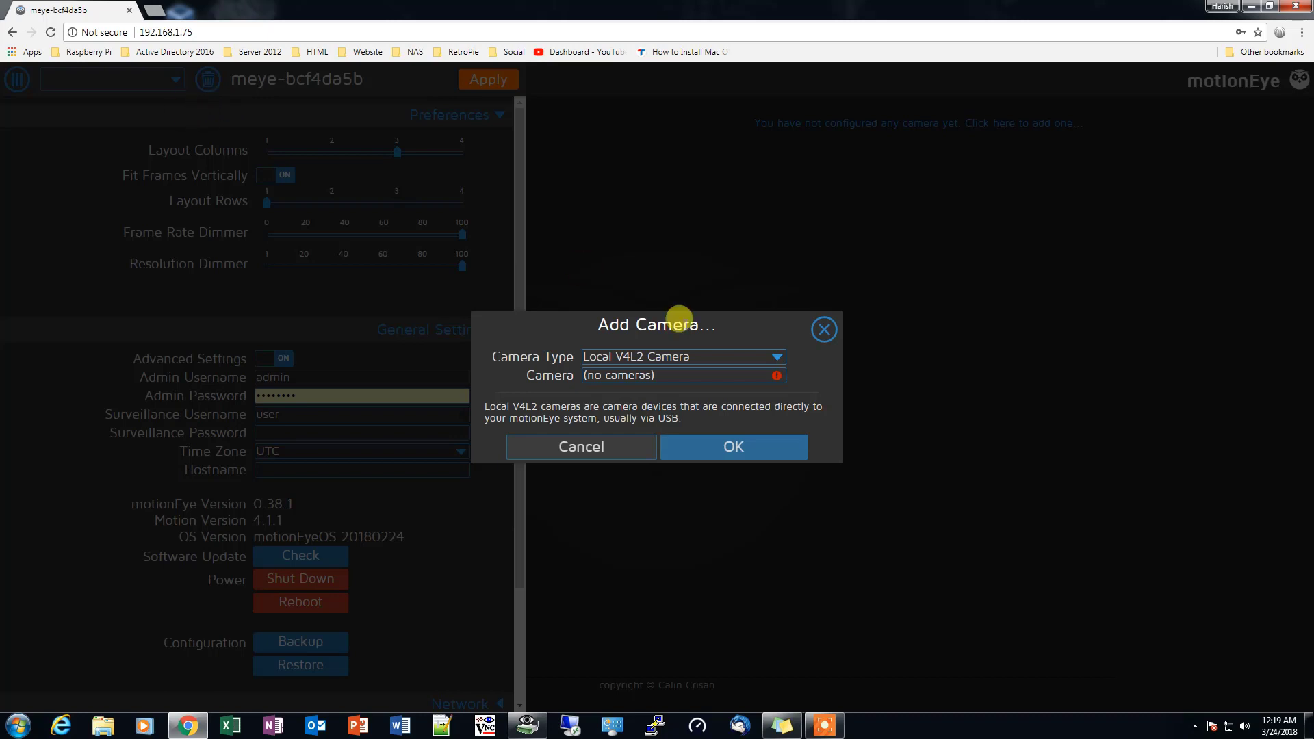
click(691, 357)
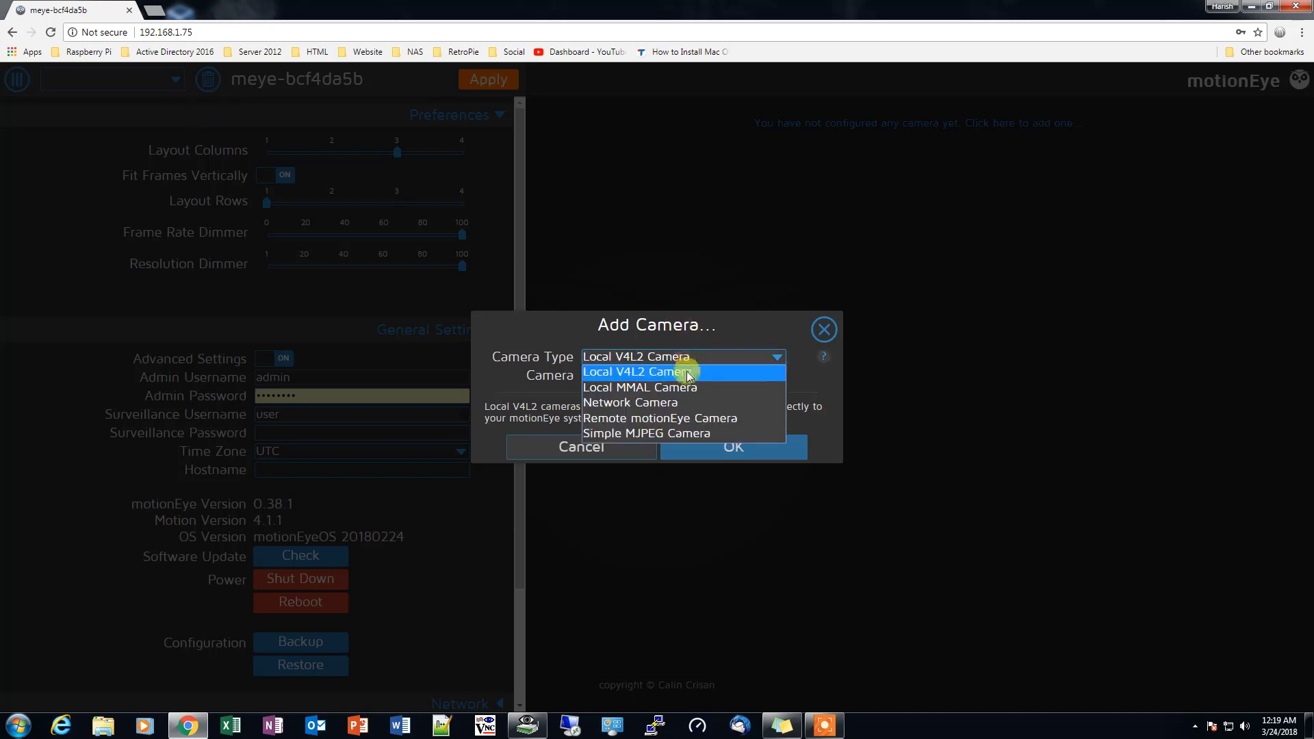
click(676, 402)
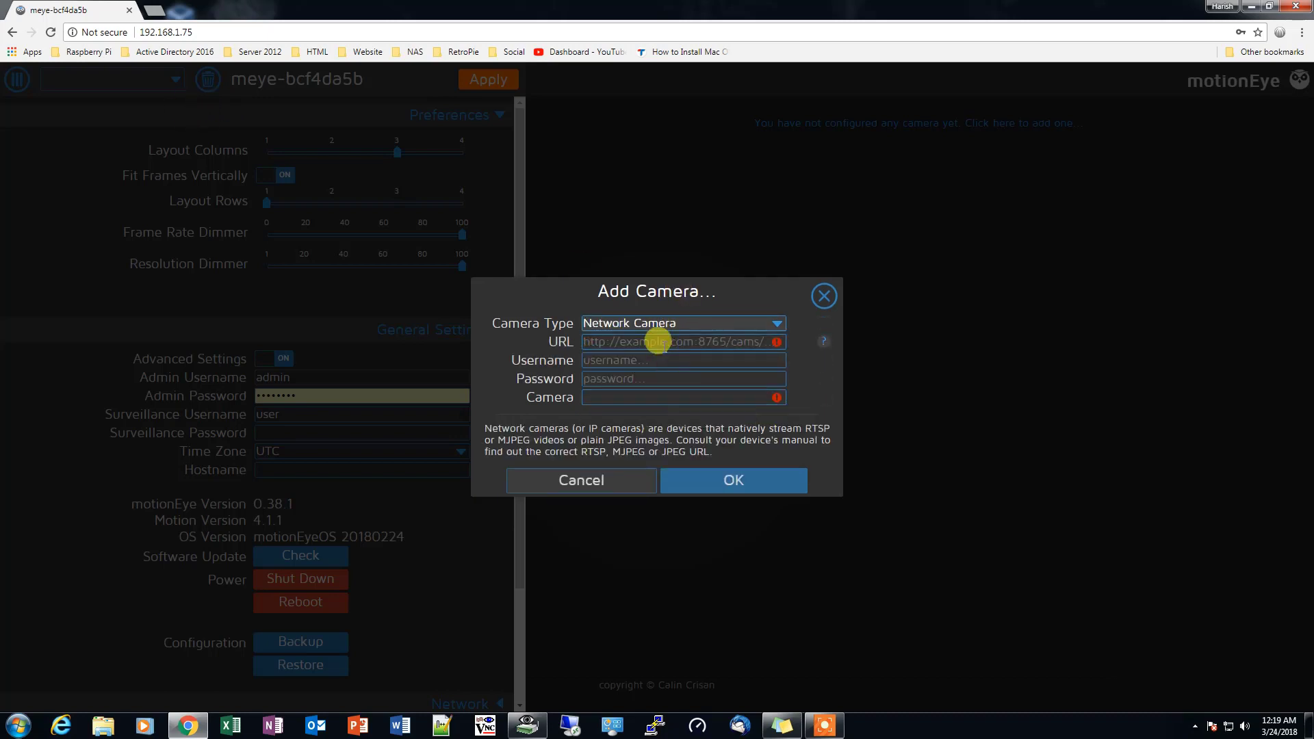
click(661, 340)
text(http)
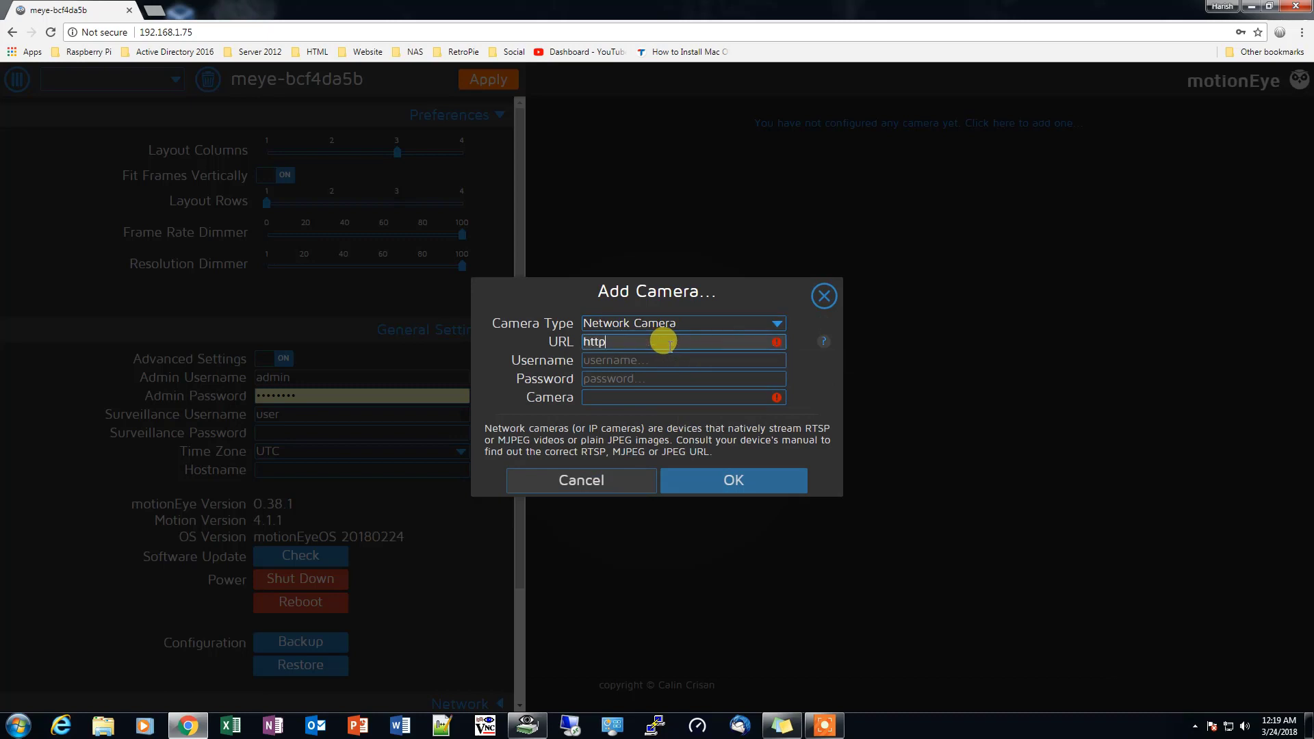
text(://192.168.1.76:8080)
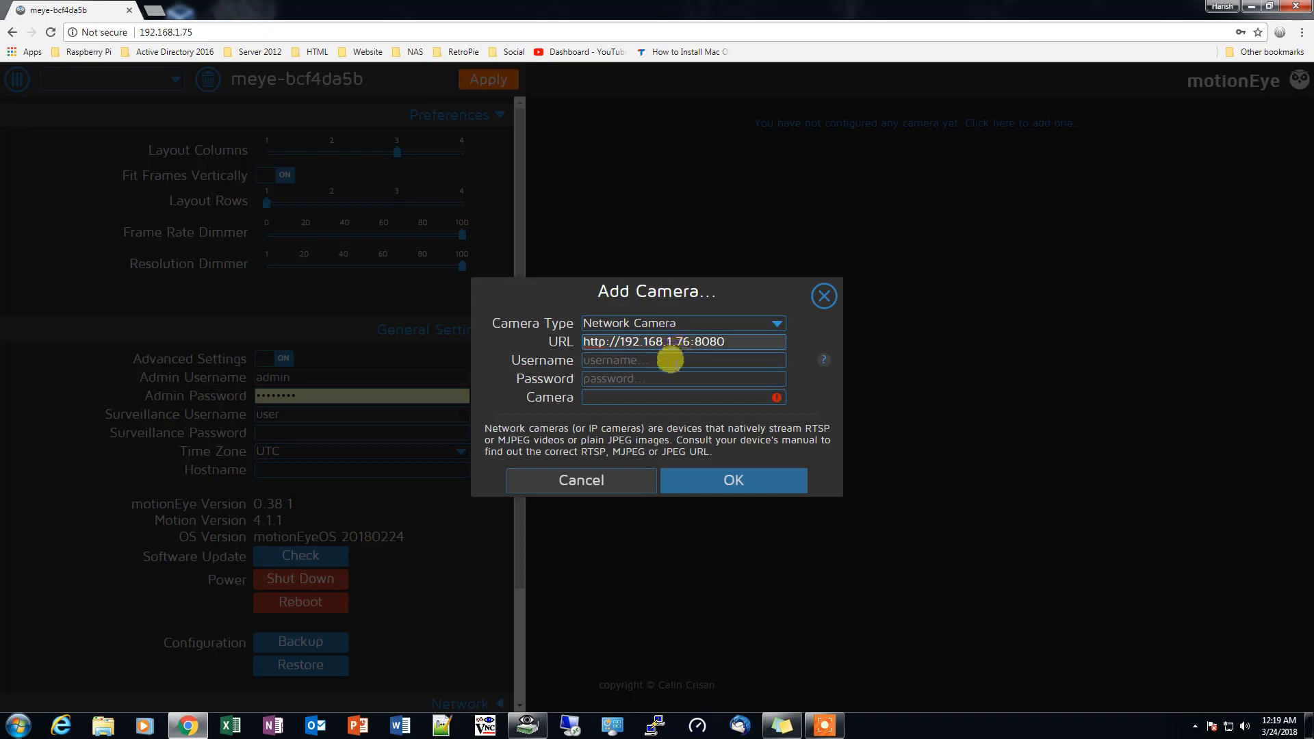
click(654, 397)
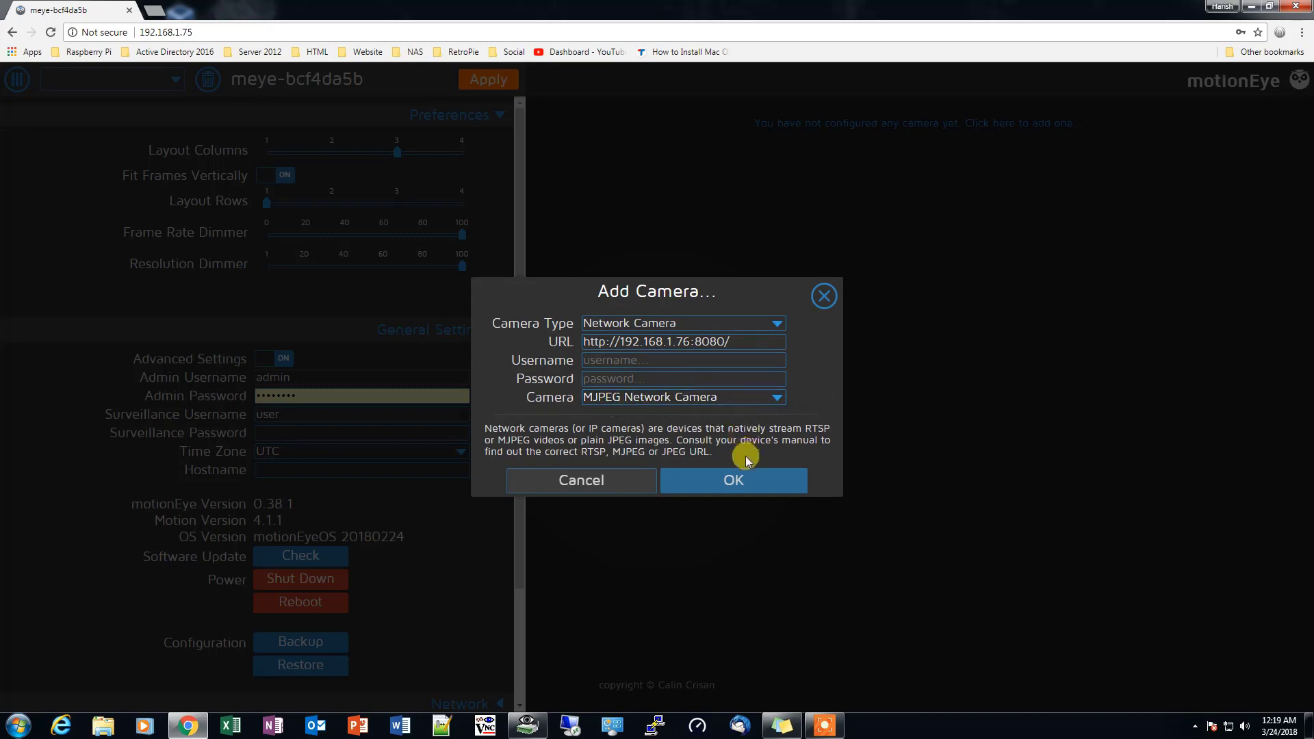
click(737, 479)
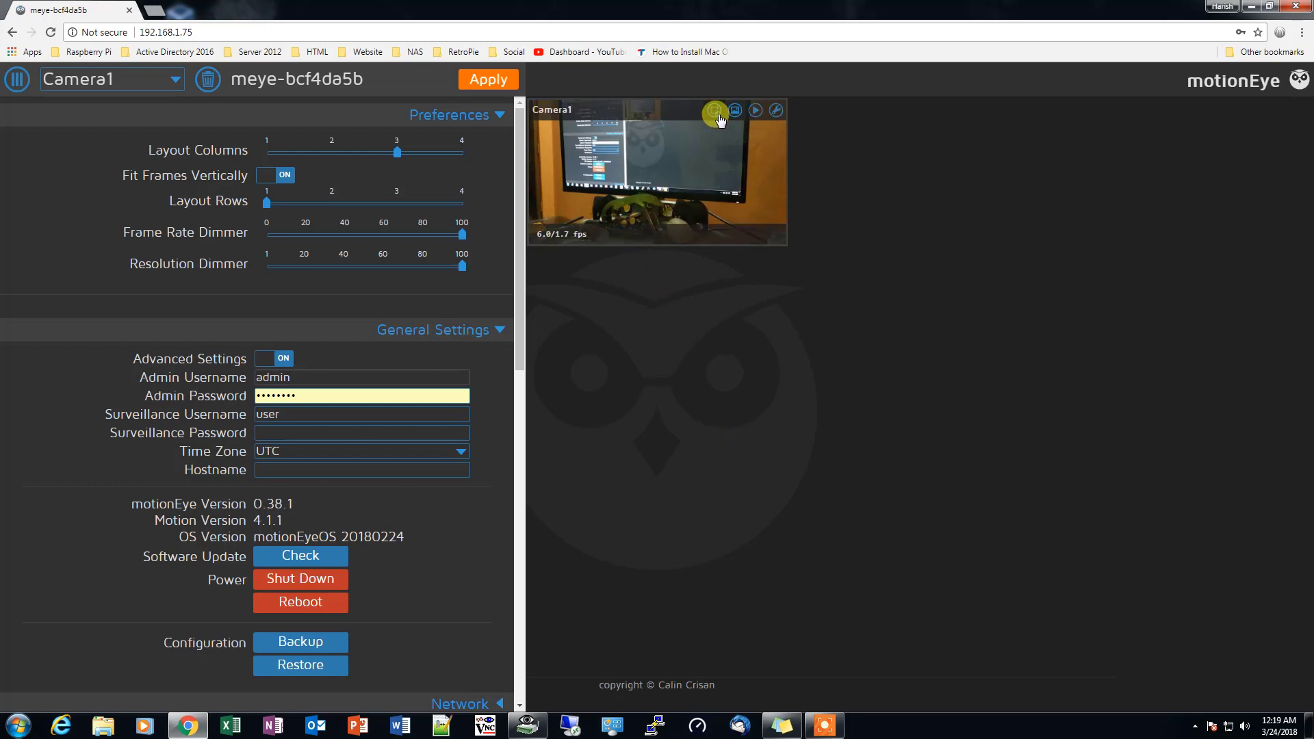
click(714, 111)
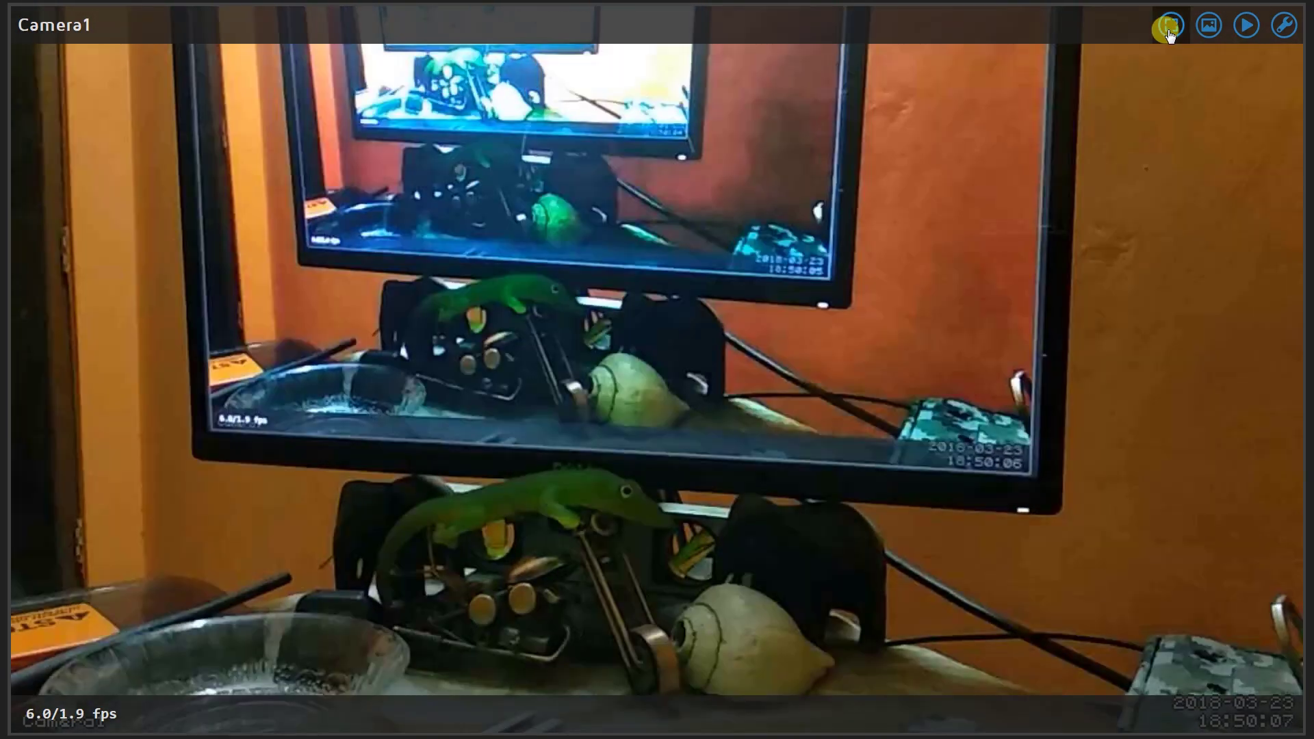
click(1167, 26)
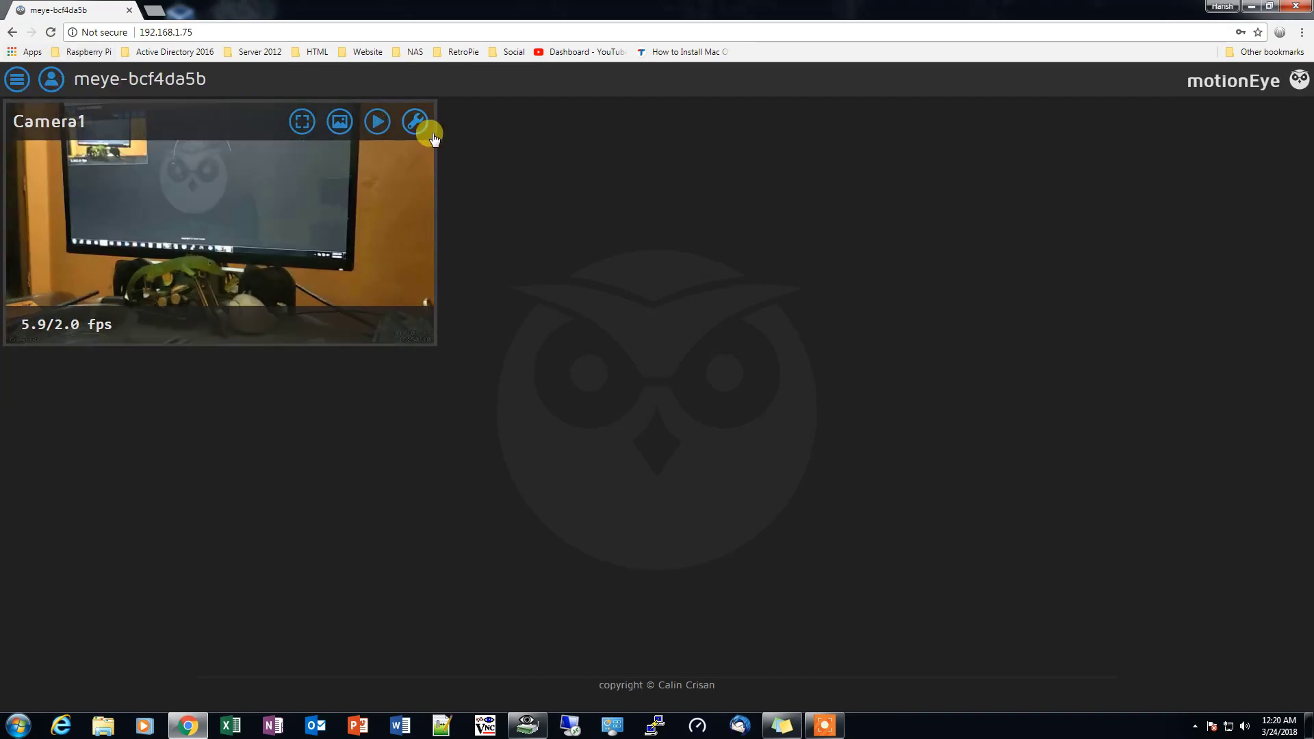
click(415, 123)
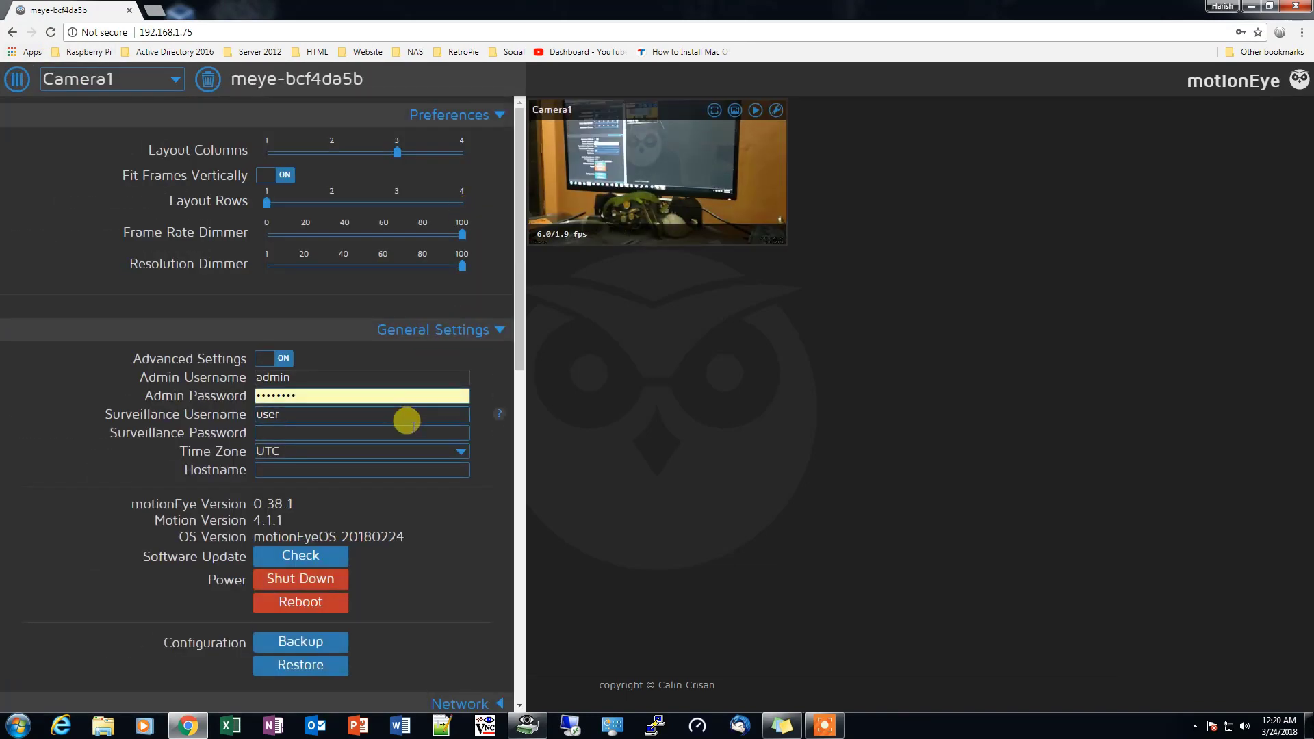
Rename the camera from Camera1 to Mi_A1.
scroll(407, 421, down, 7)
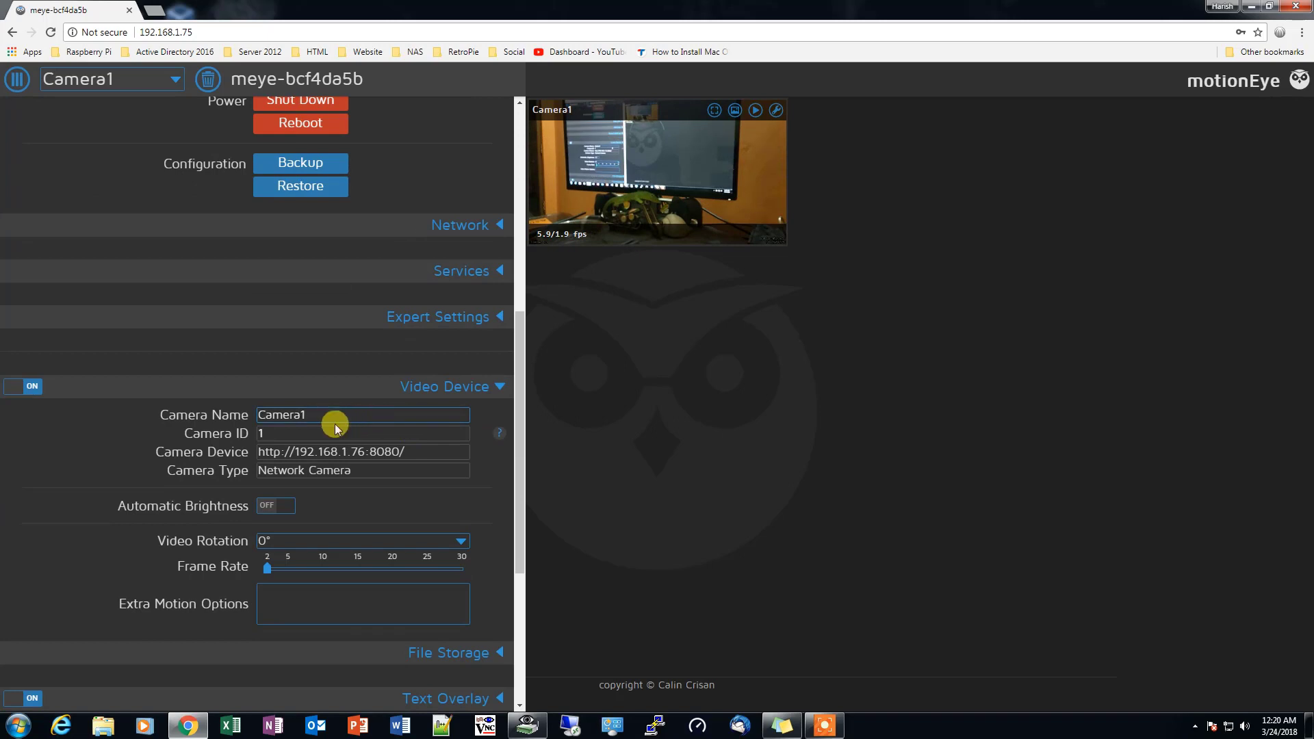
click(311, 415)
key(BackSpace)
key(BackSpace)
key(BackSpace)
key(BackSpace)
key(BackSpace)
key(BackSpace)
key(BackSpace)
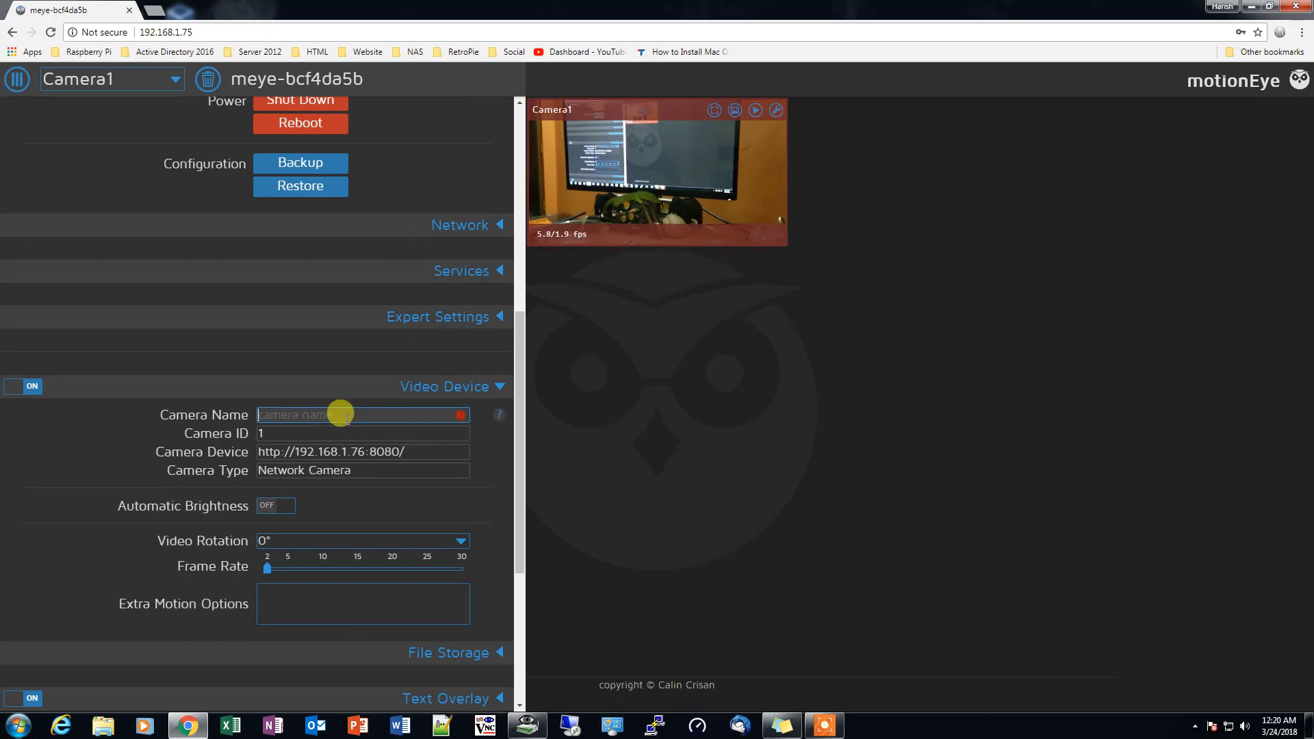
text(Mi_A1)
Turn on automatic brightness and raise the frame rate to 30.
scroll(347, 426, down, 1)
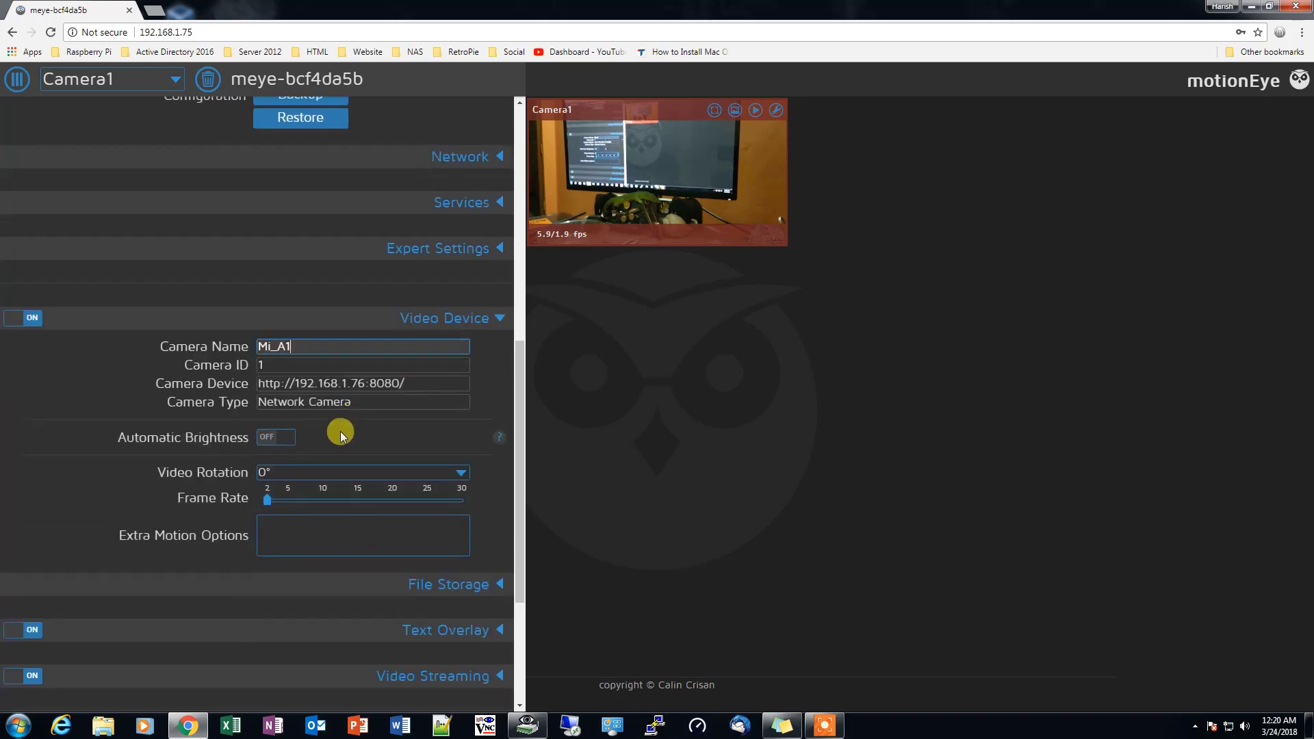
click(279, 438)
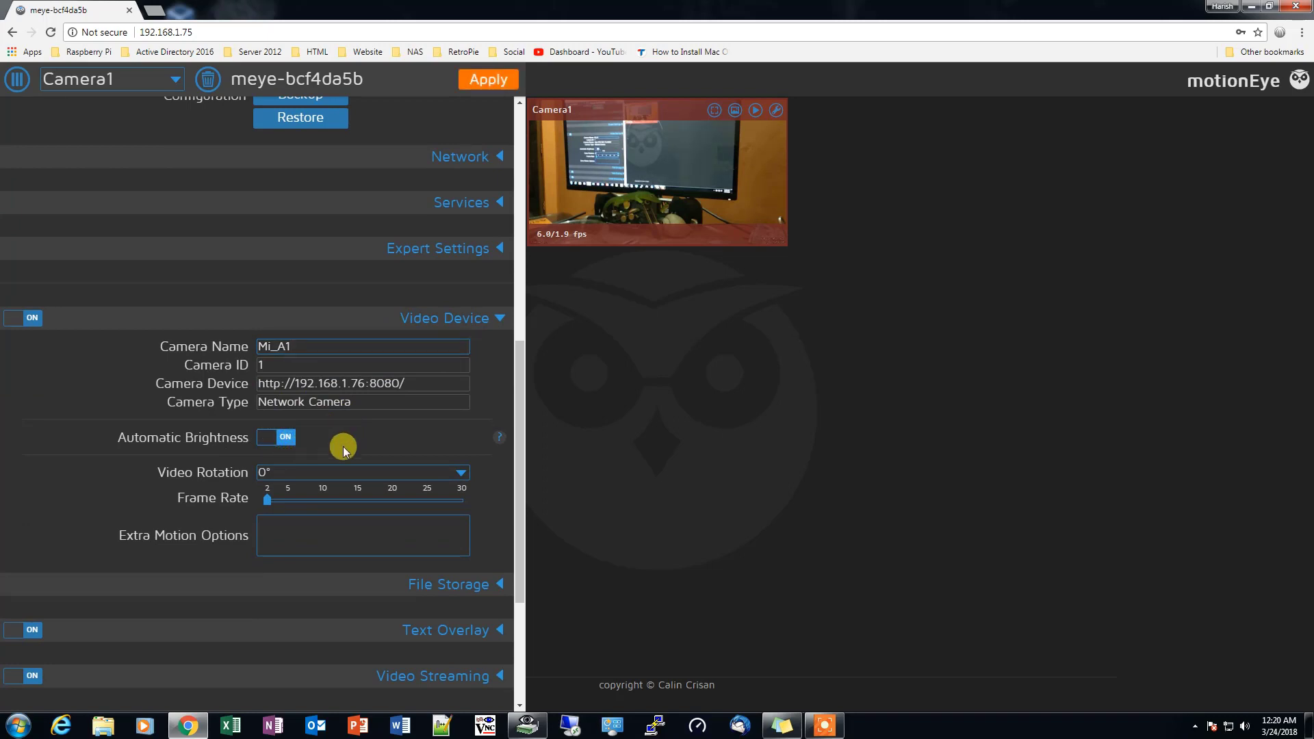
scroll(328, 451, down, 1)
drag(266, 433, 464, 440)
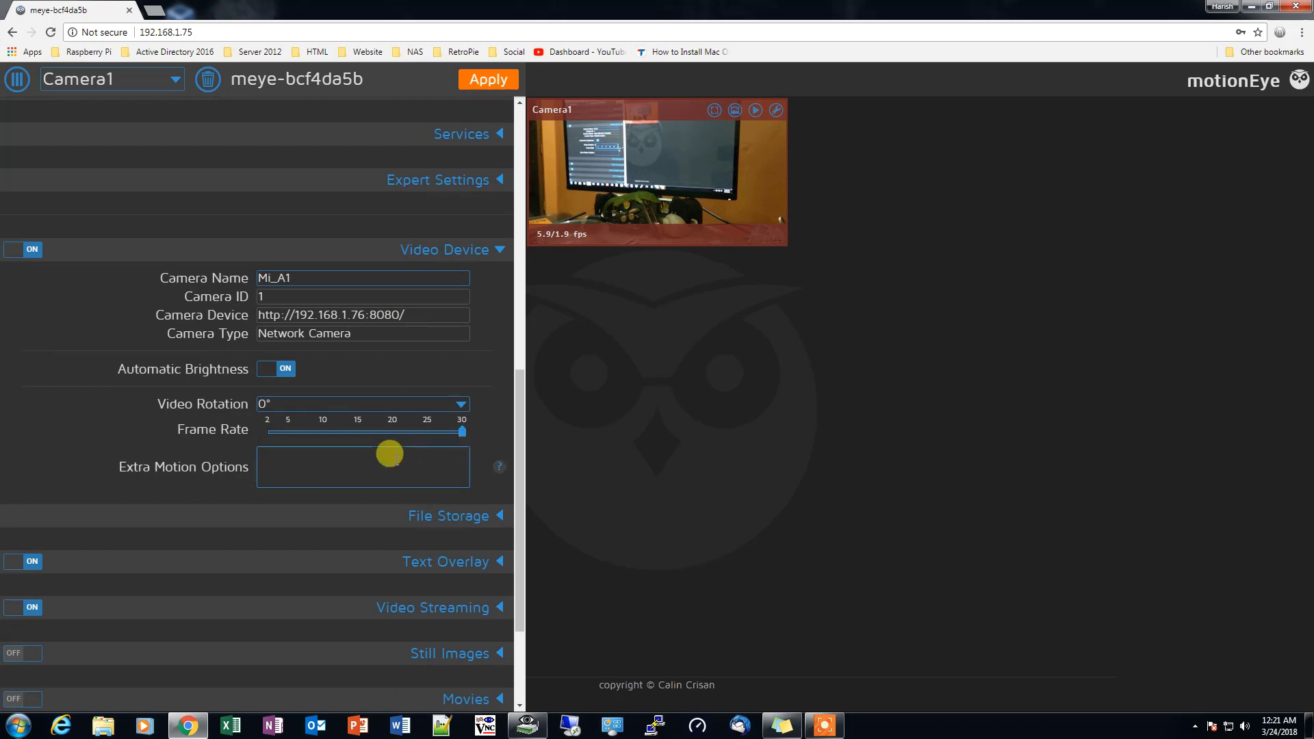
scroll(390, 454, down, 1)
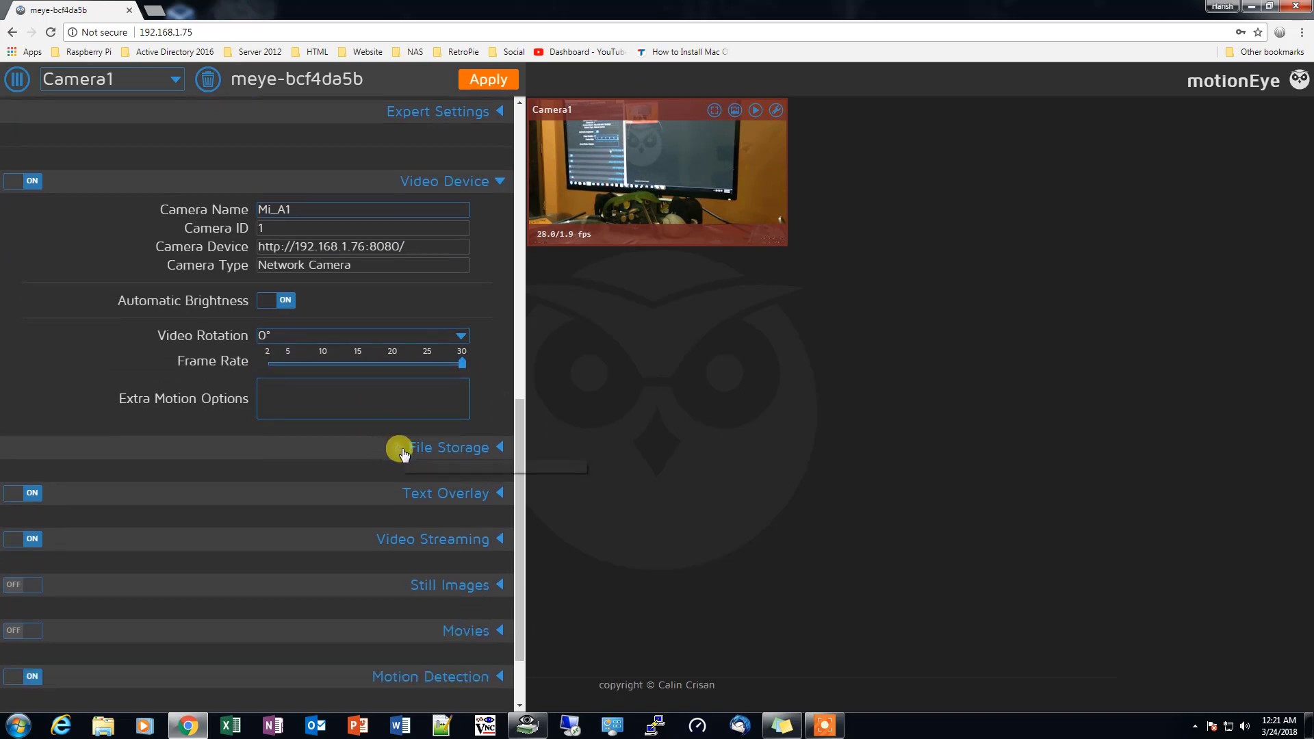
Expand File Storage and keep the storage device on Custom Path /data/output/Camera1.
click(473, 452)
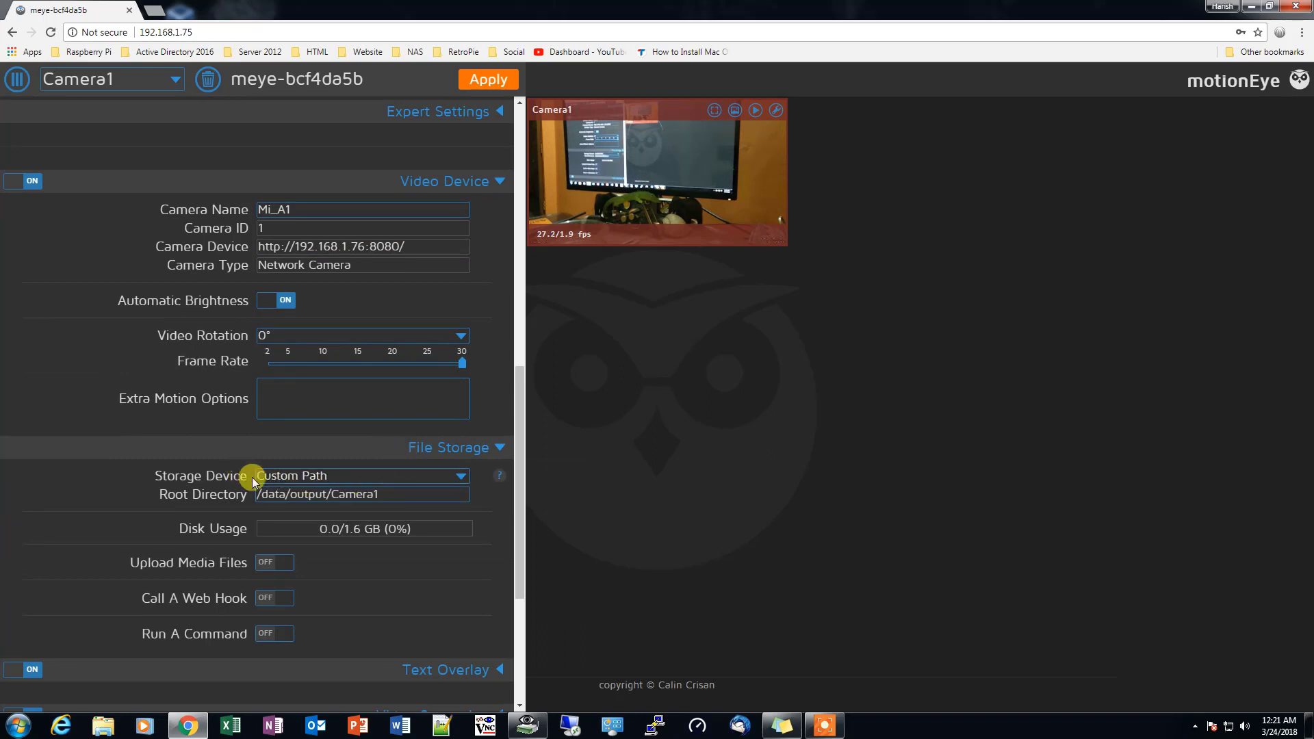
click(456, 477)
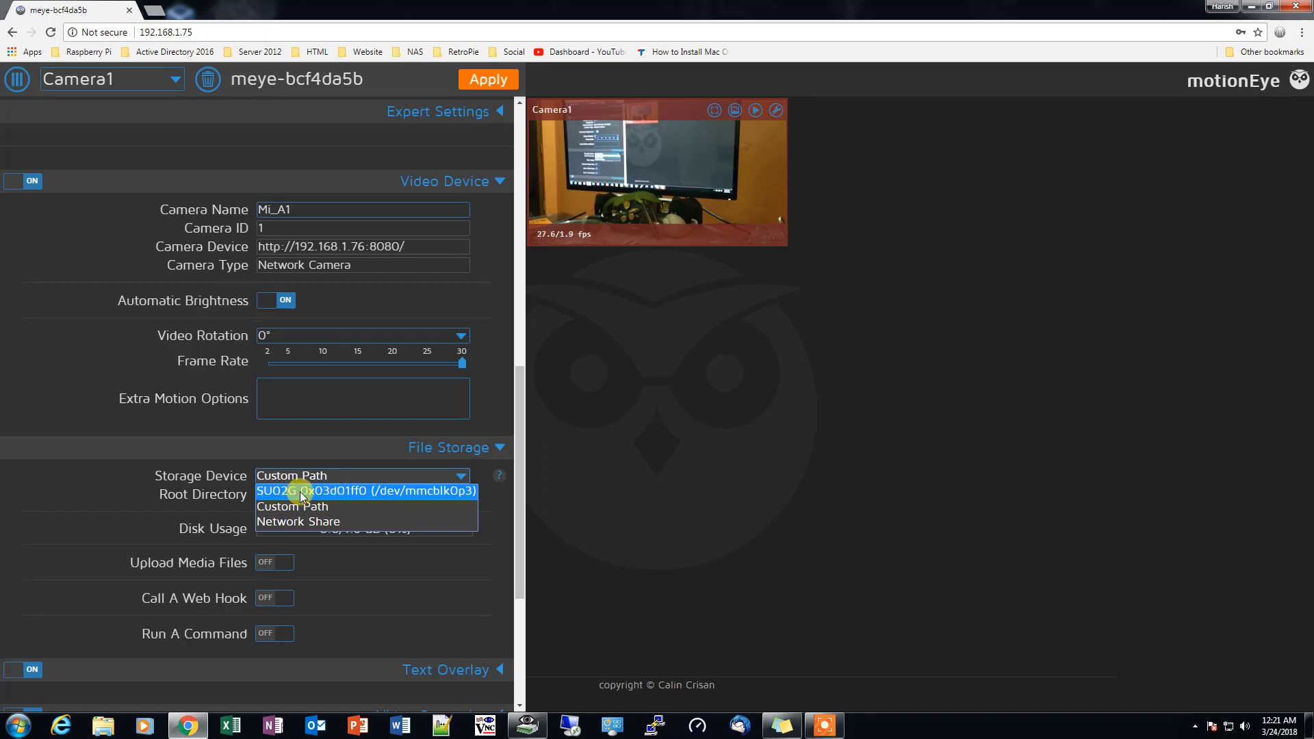
click(108, 492)
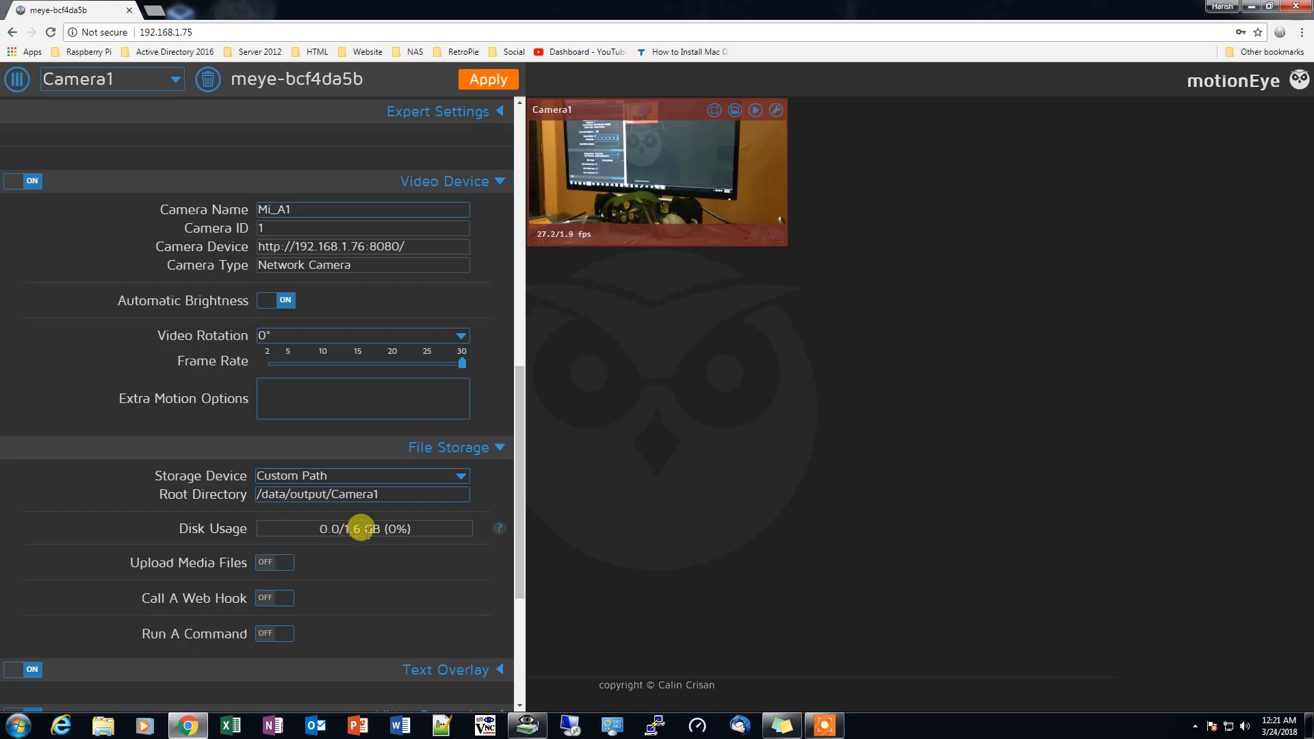
scroll(361, 528, down, 1)
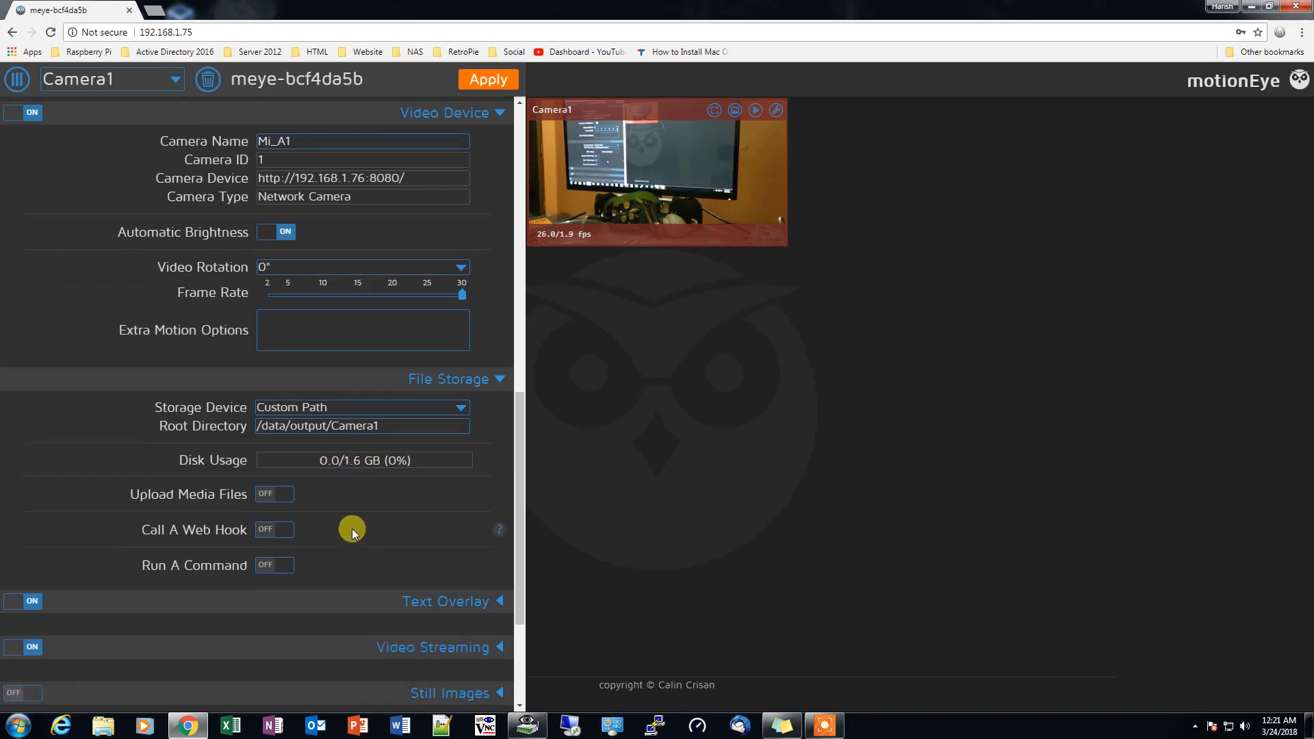
Expand the Text Overlay and Video Streaming sections.
scroll(352, 507, down, 1)
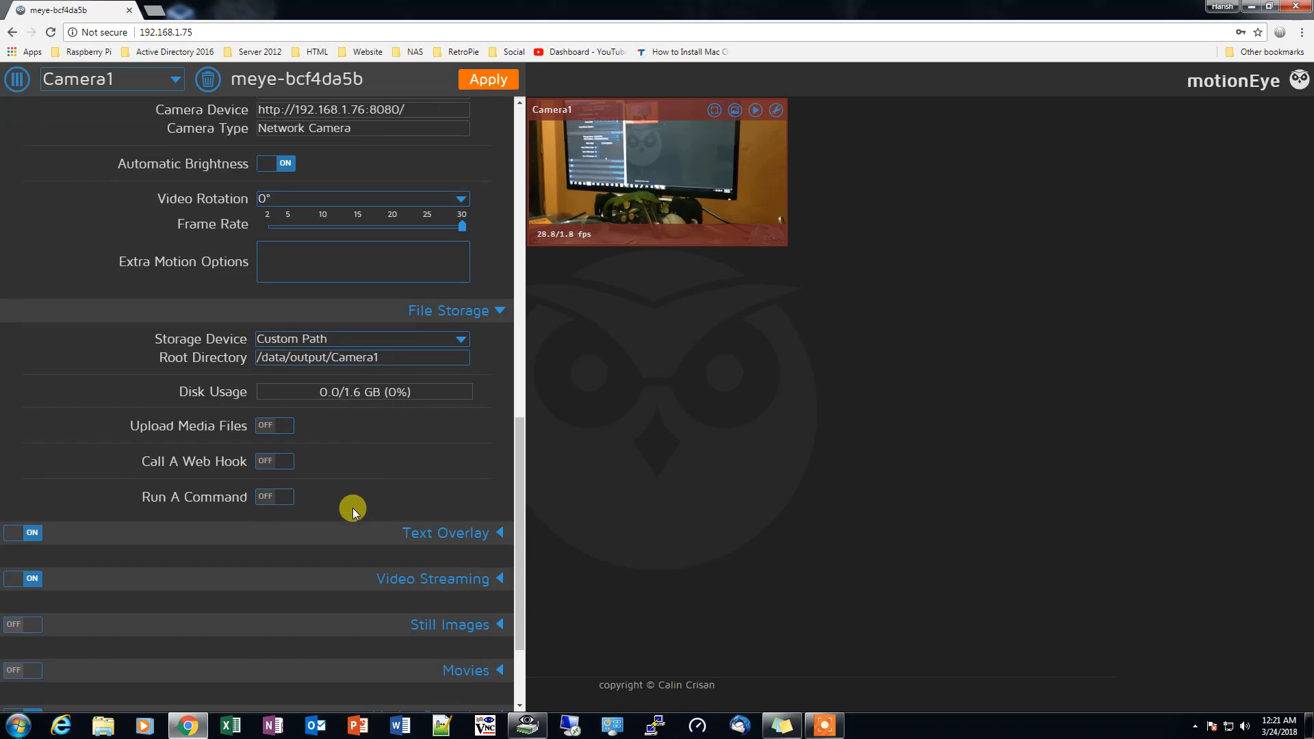
scroll(352, 508, down, 1)
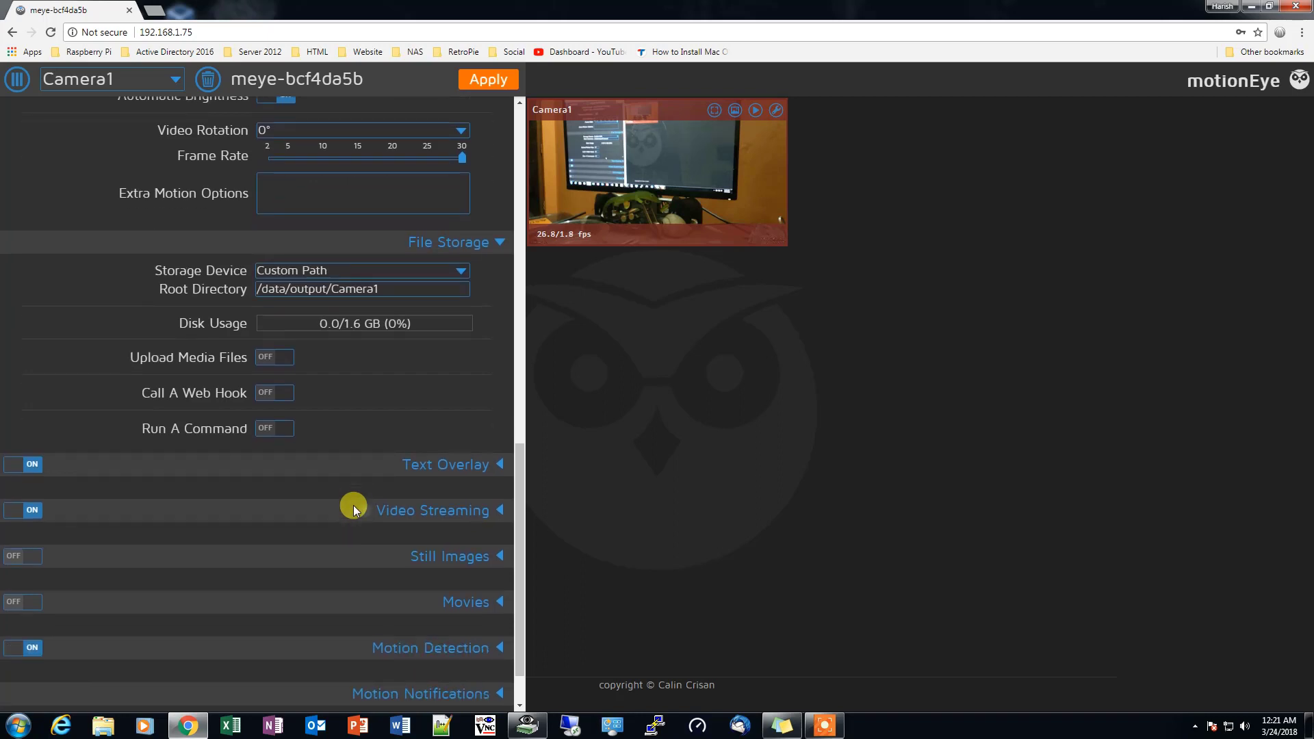
click(434, 468)
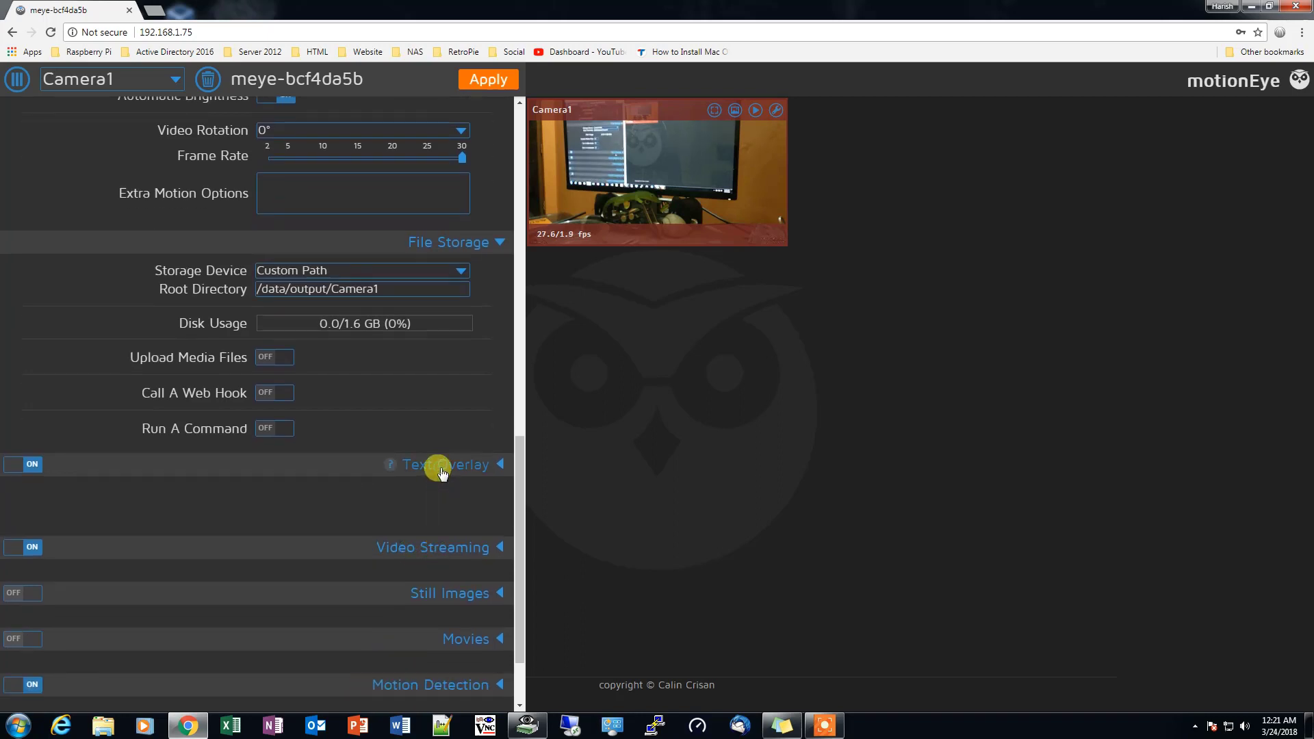
click(440, 547)
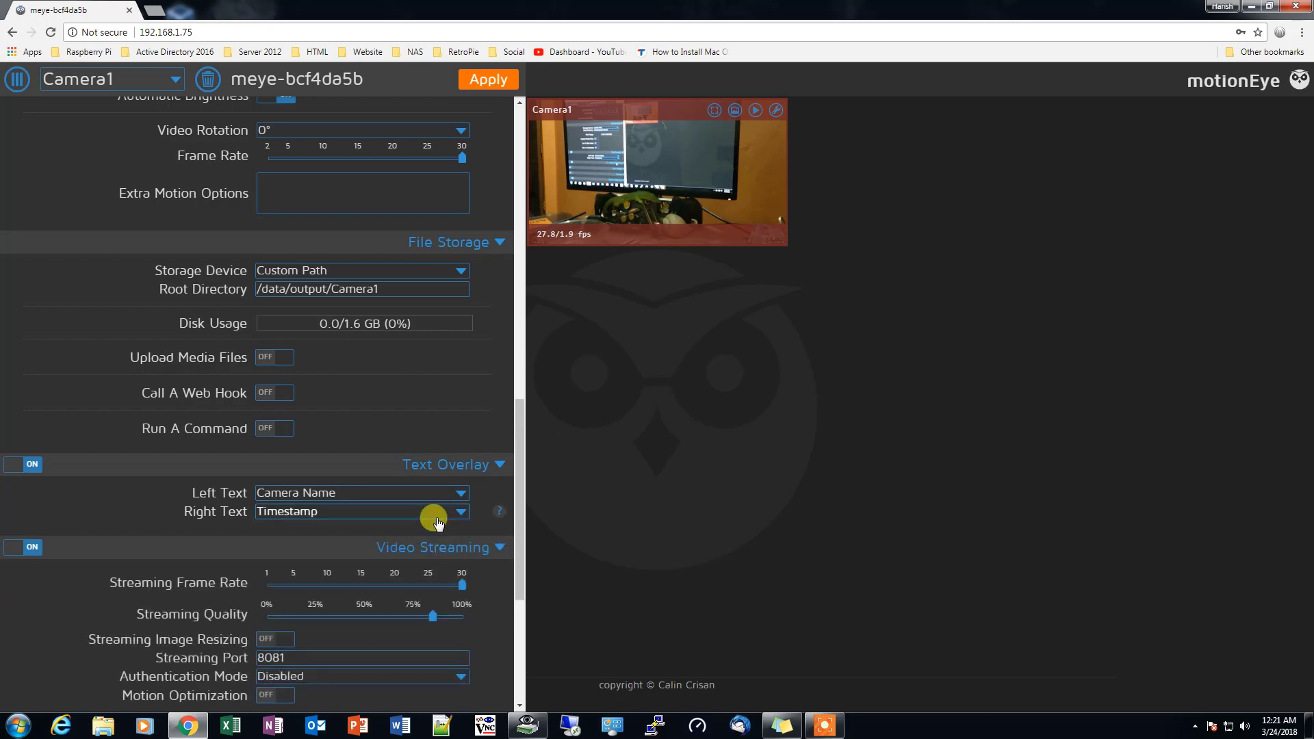
Expand the Still Images section, then return to the top of the settings panel.
scroll(436, 519, down, 1)
scroll(406, 563, down, 2)
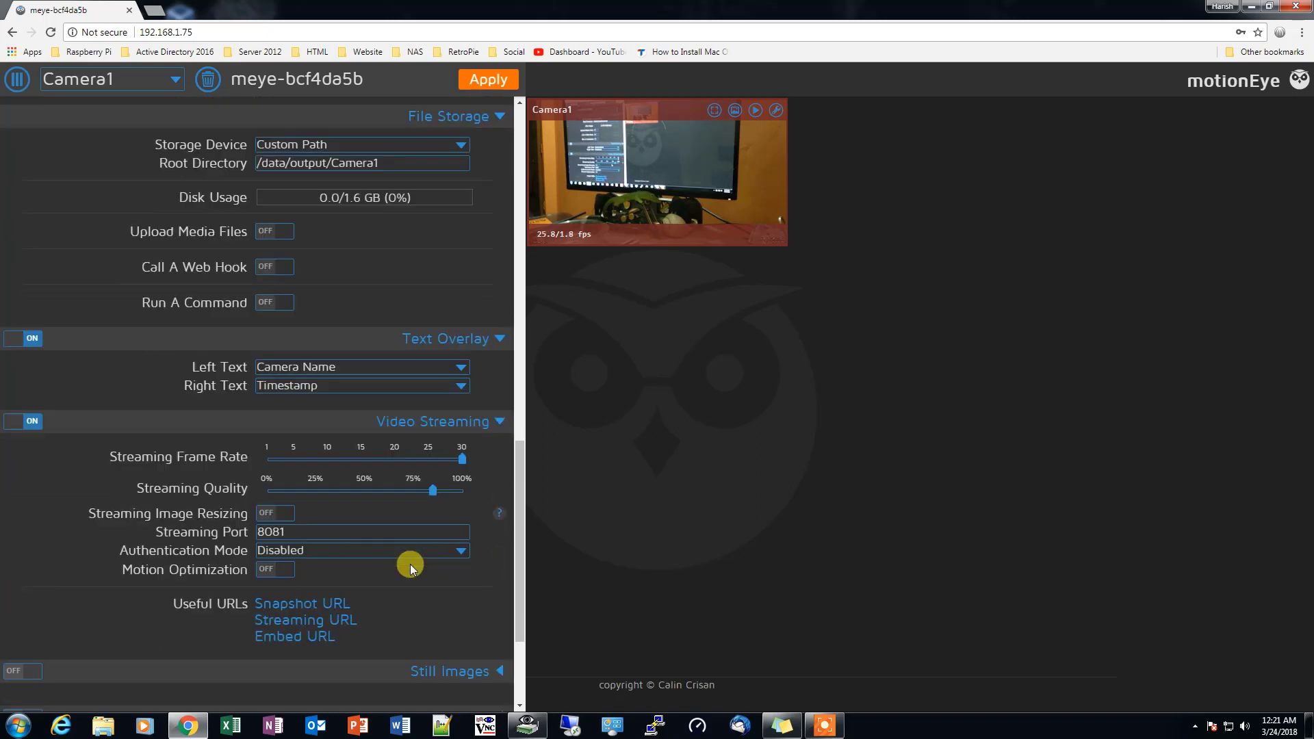
scroll(409, 564, down, 1)
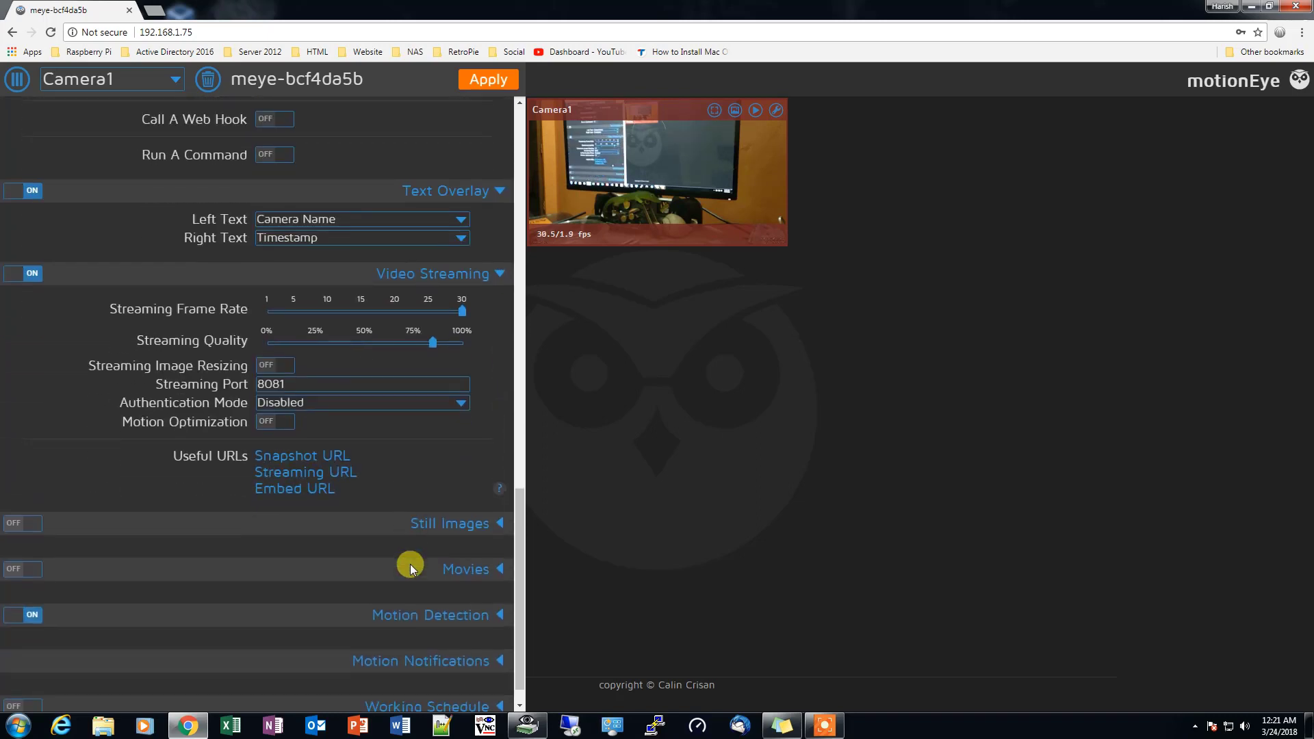
click(431, 526)
scroll(429, 508, down, 2)
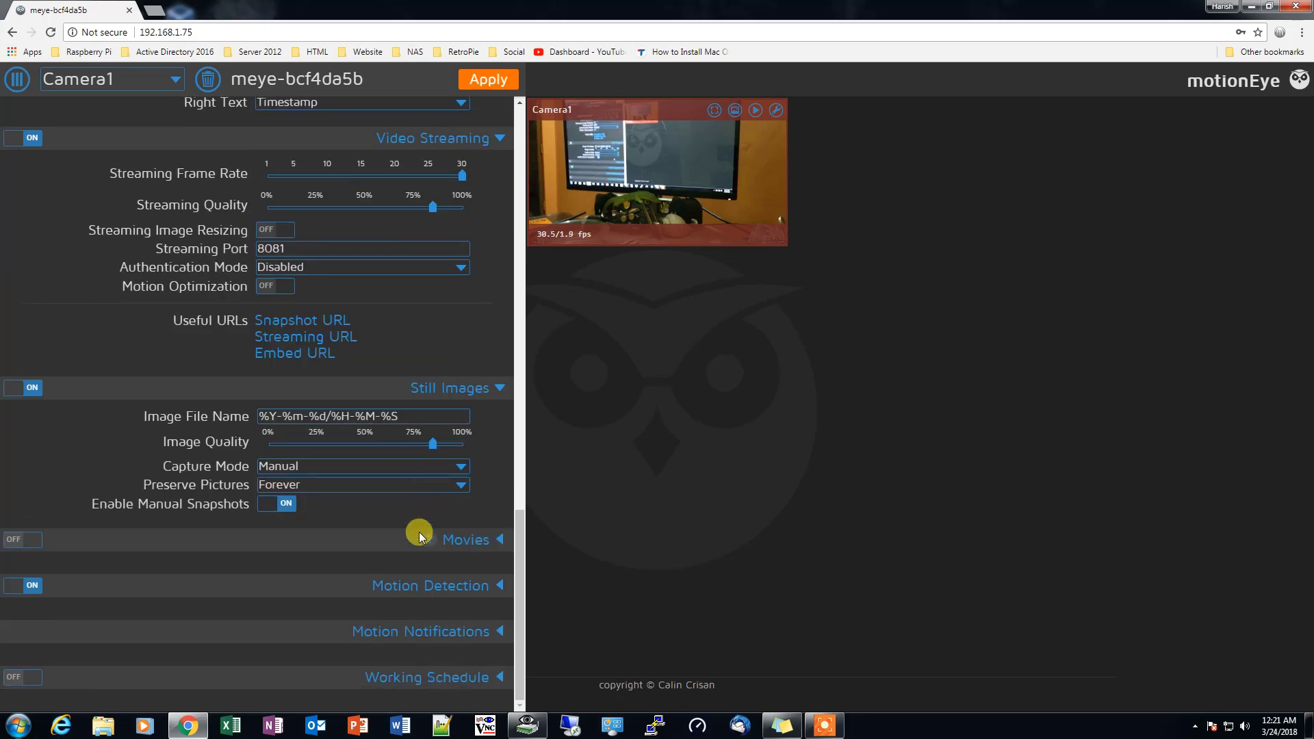
scroll(422, 534, up, 14)
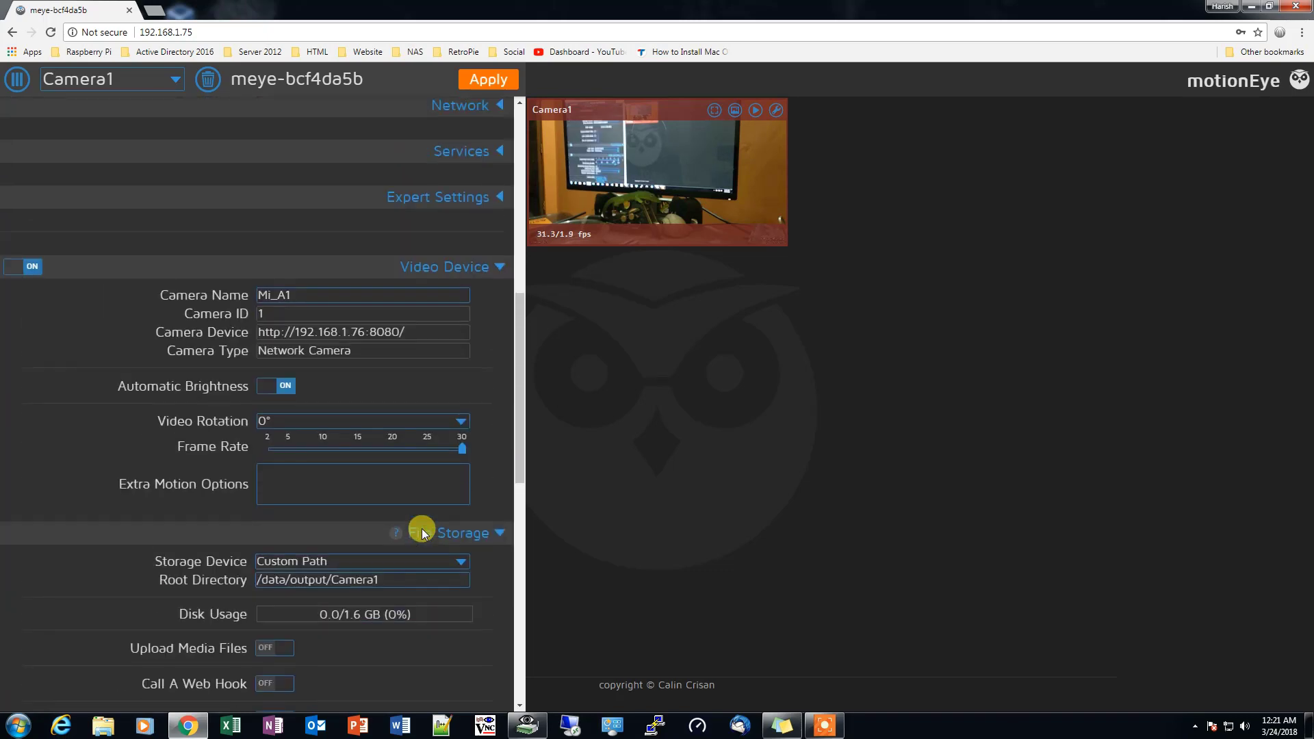
scroll(423, 534, up, 3)
scroll(419, 513, up, 1)
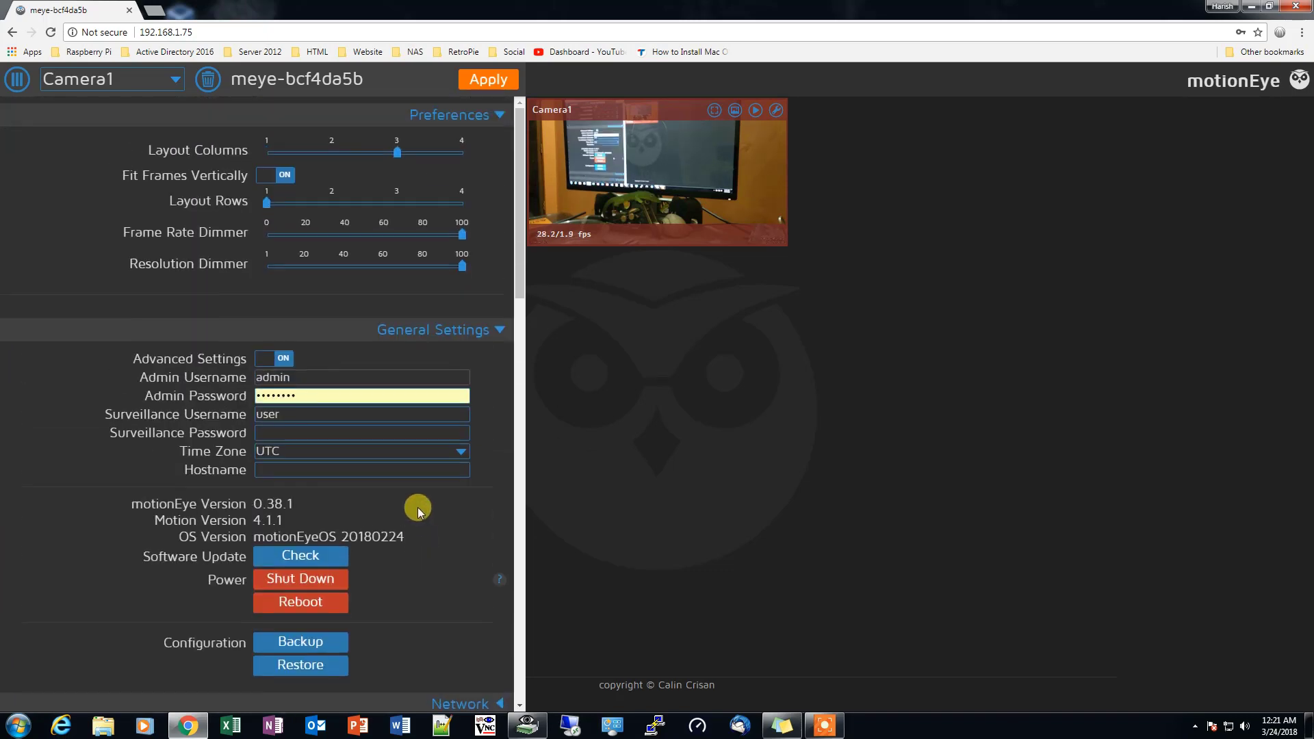